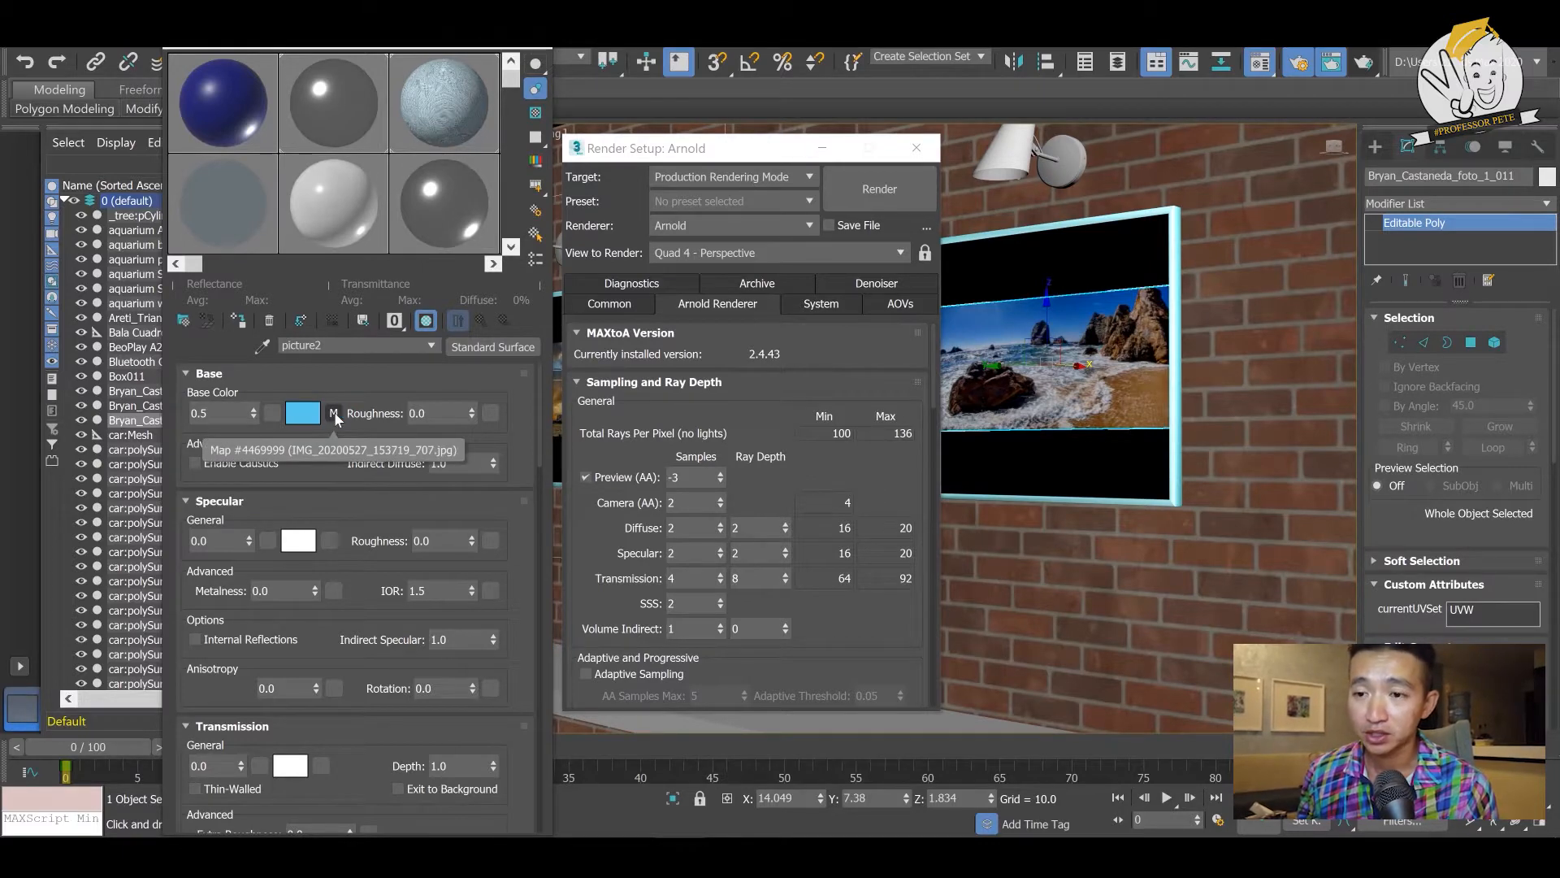
# - Inspect the base color bitmap of the picture2 material, and of the brick wall's material sampled from Plane012
pyautogui.click(334, 415)
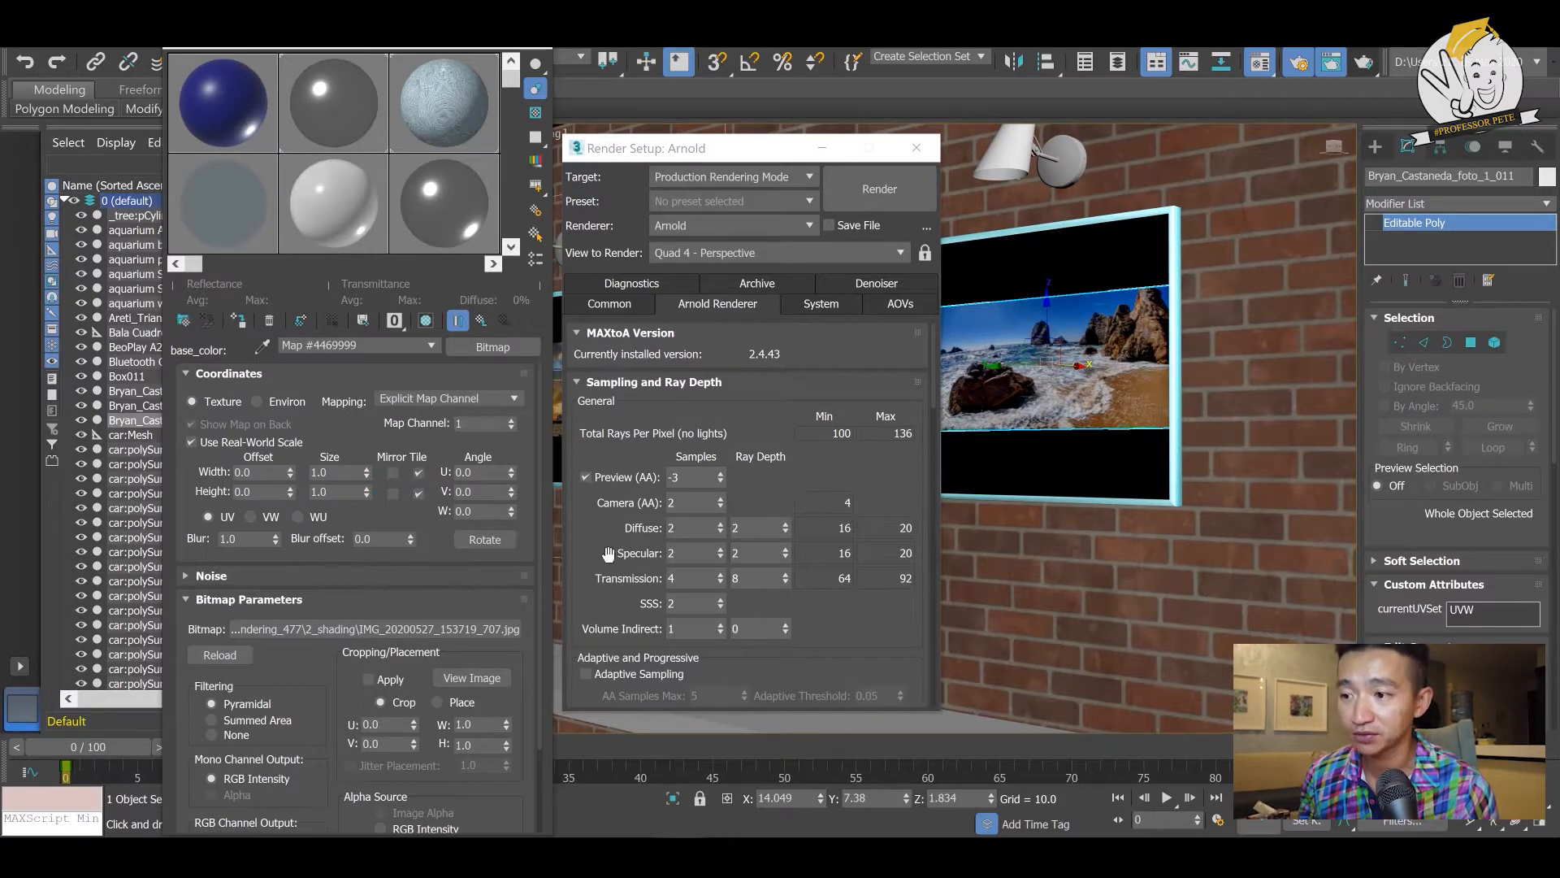
pyautogui.click(1027, 569)
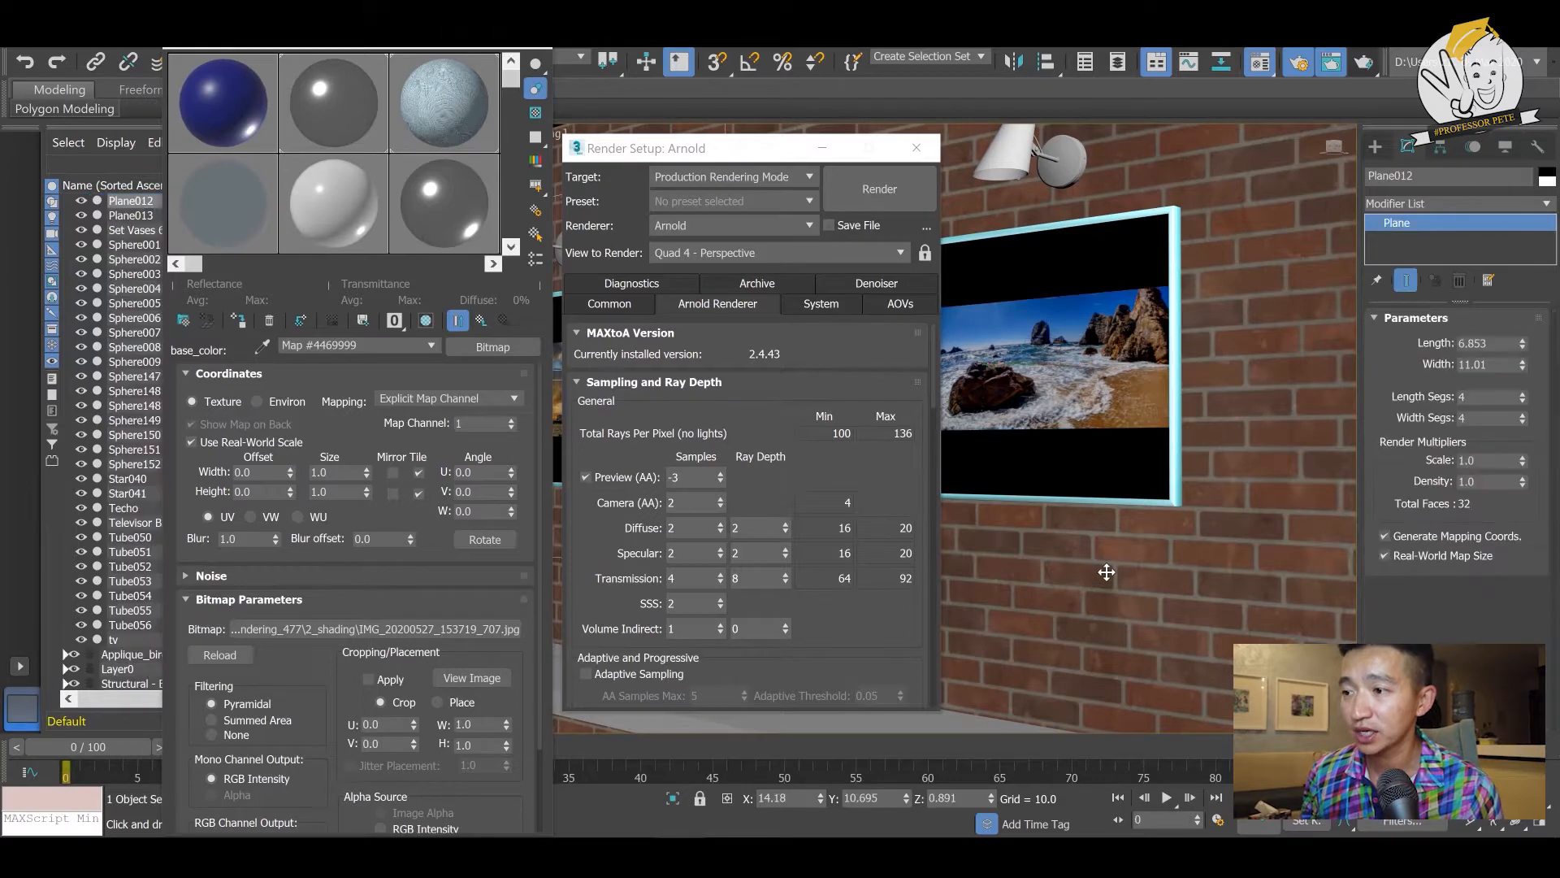
pyautogui.click(262, 348)
pyautogui.click(1098, 496)
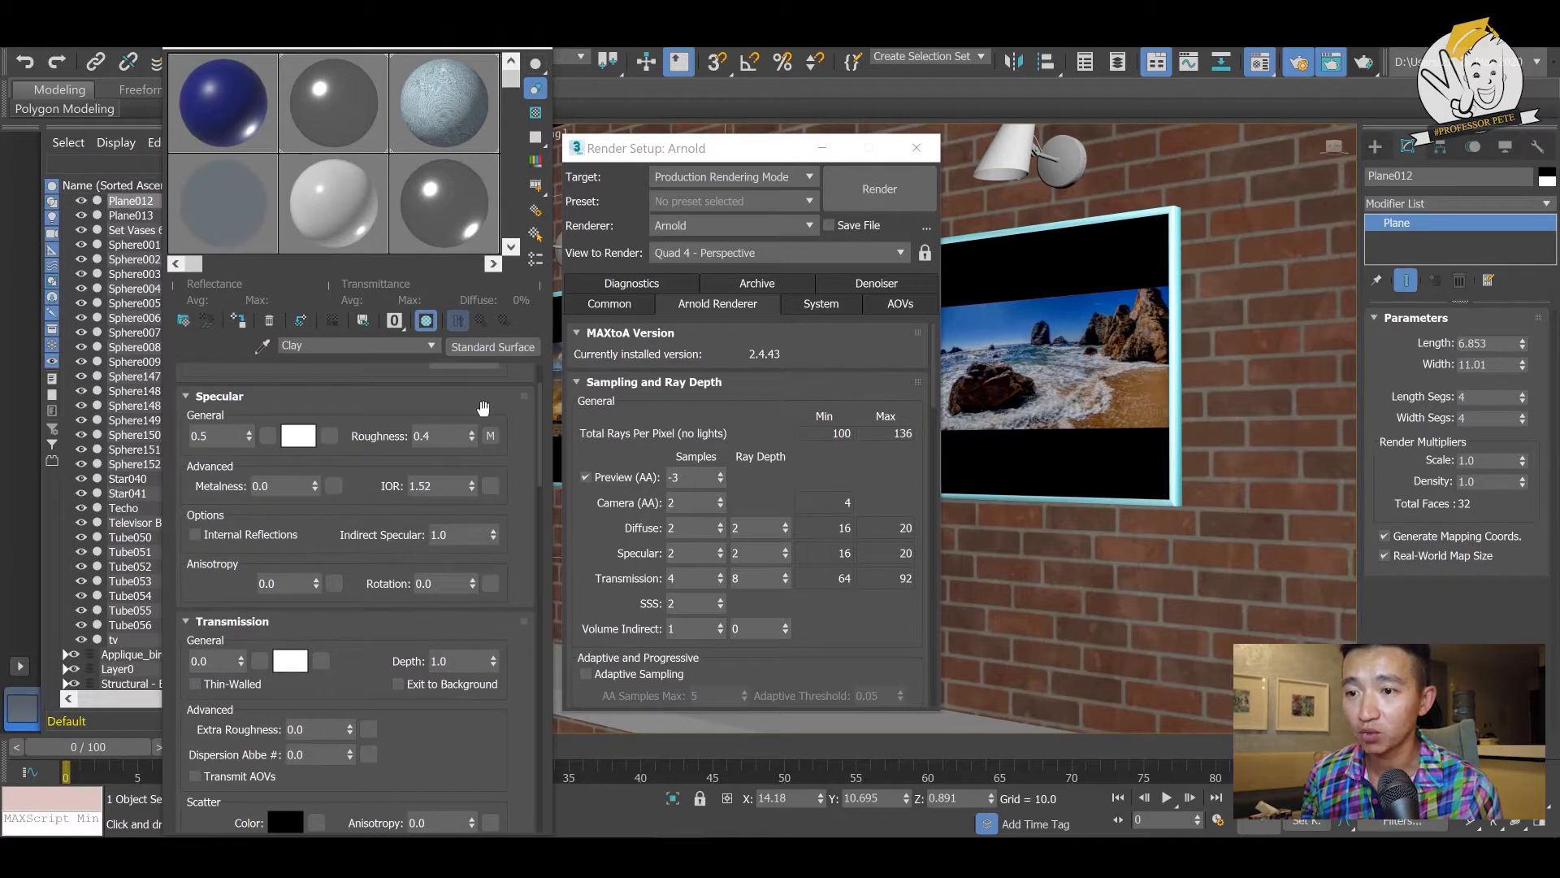
pyautogui.scroll(3, 543, 432)
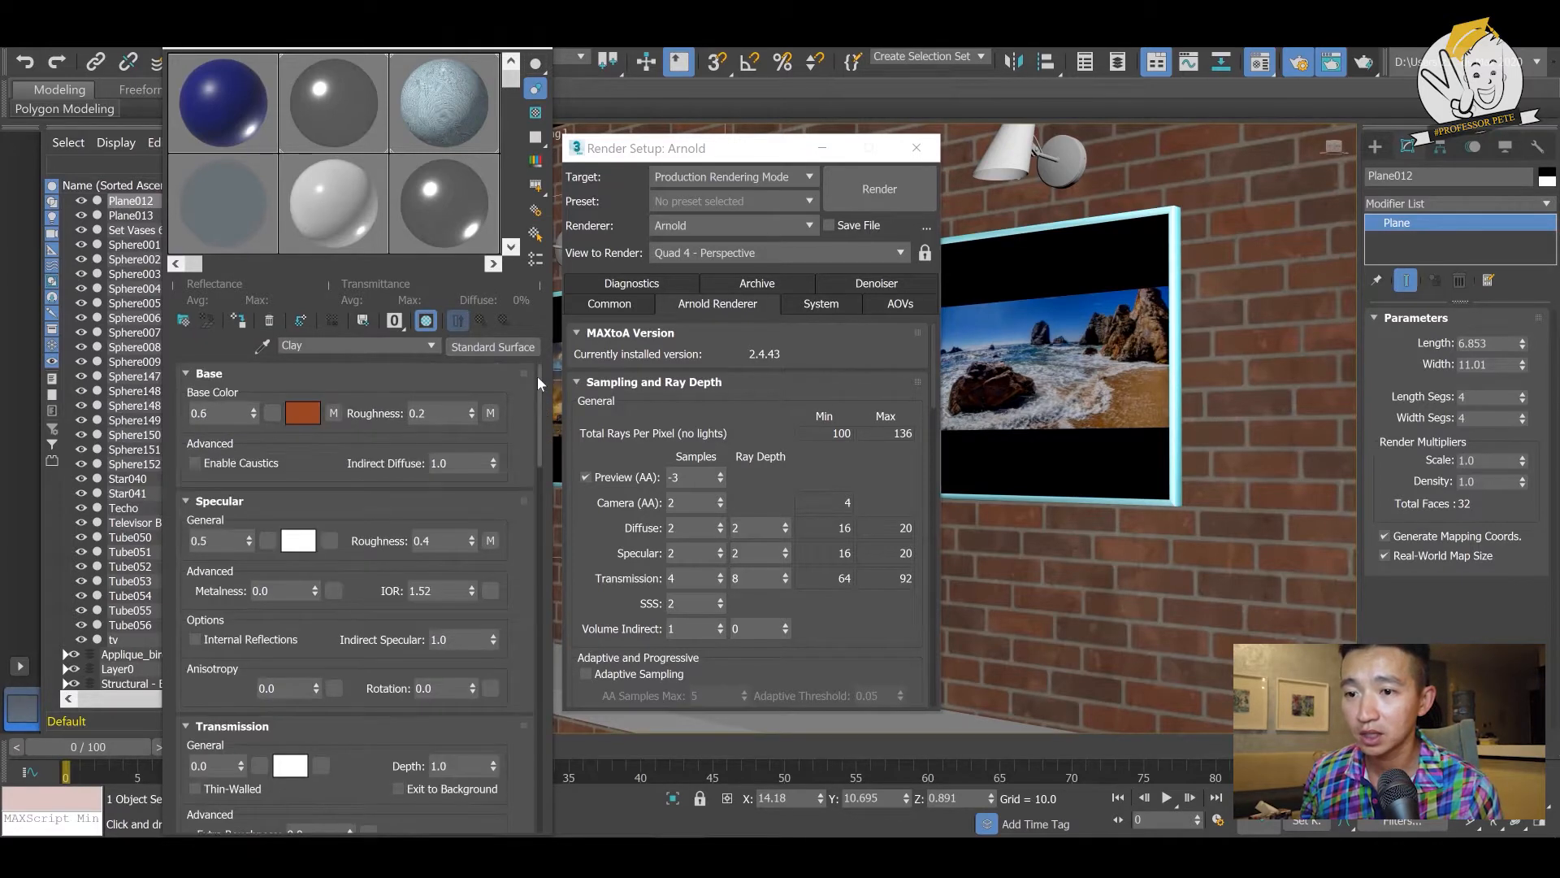
pyautogui.click(335, 414)
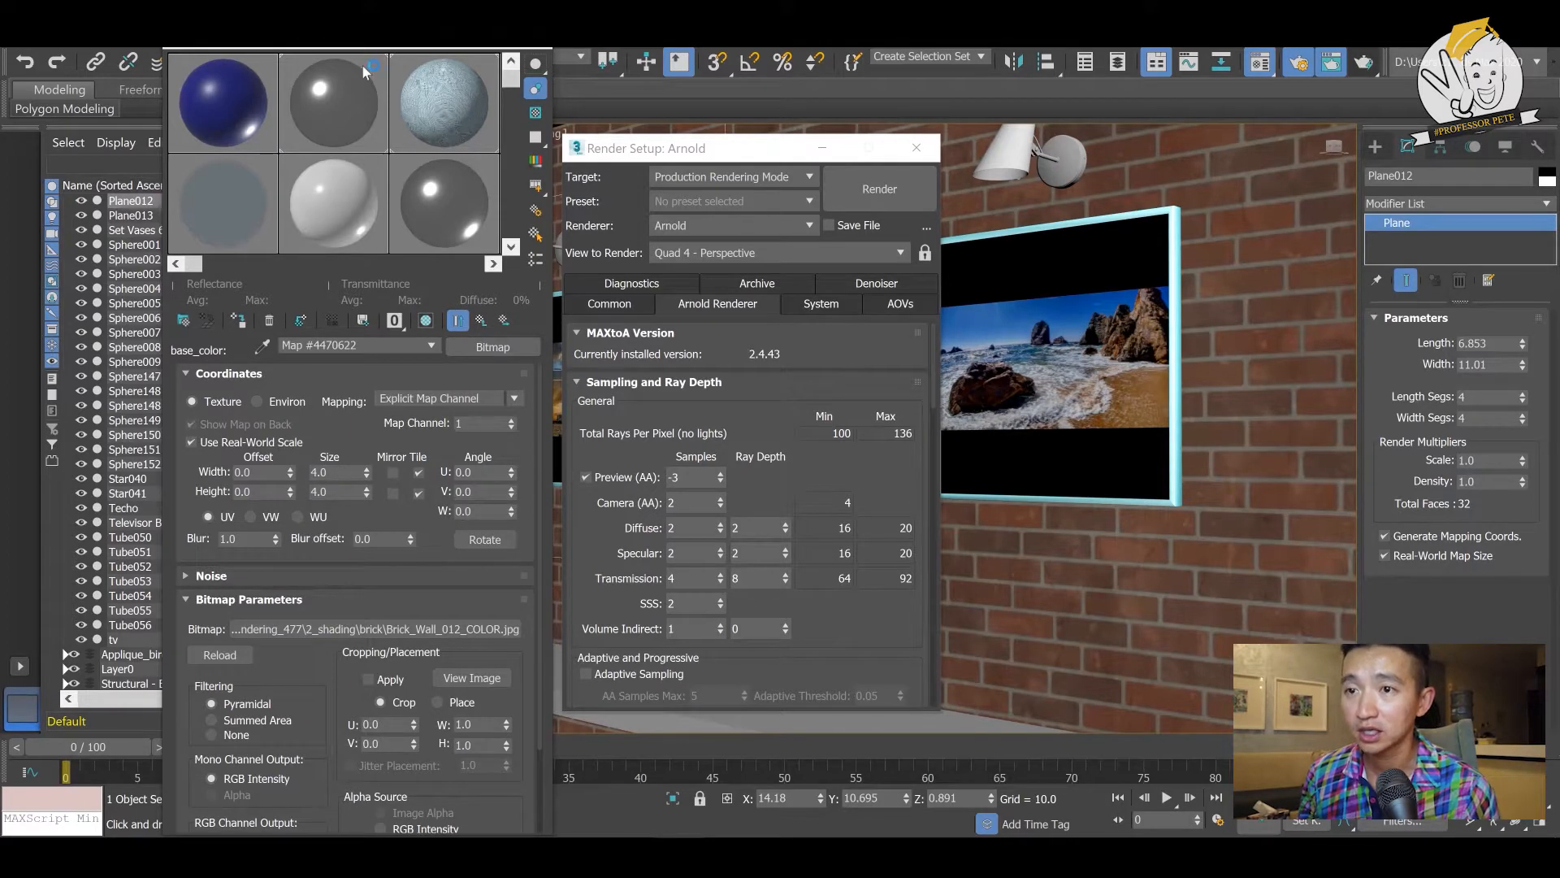
# - Move the Material Editor aside and review the Perspective viewport's rendering quality and materials display options
pyautogui.moveTo(413, 18); pyautogui.dragTo(725, 178)
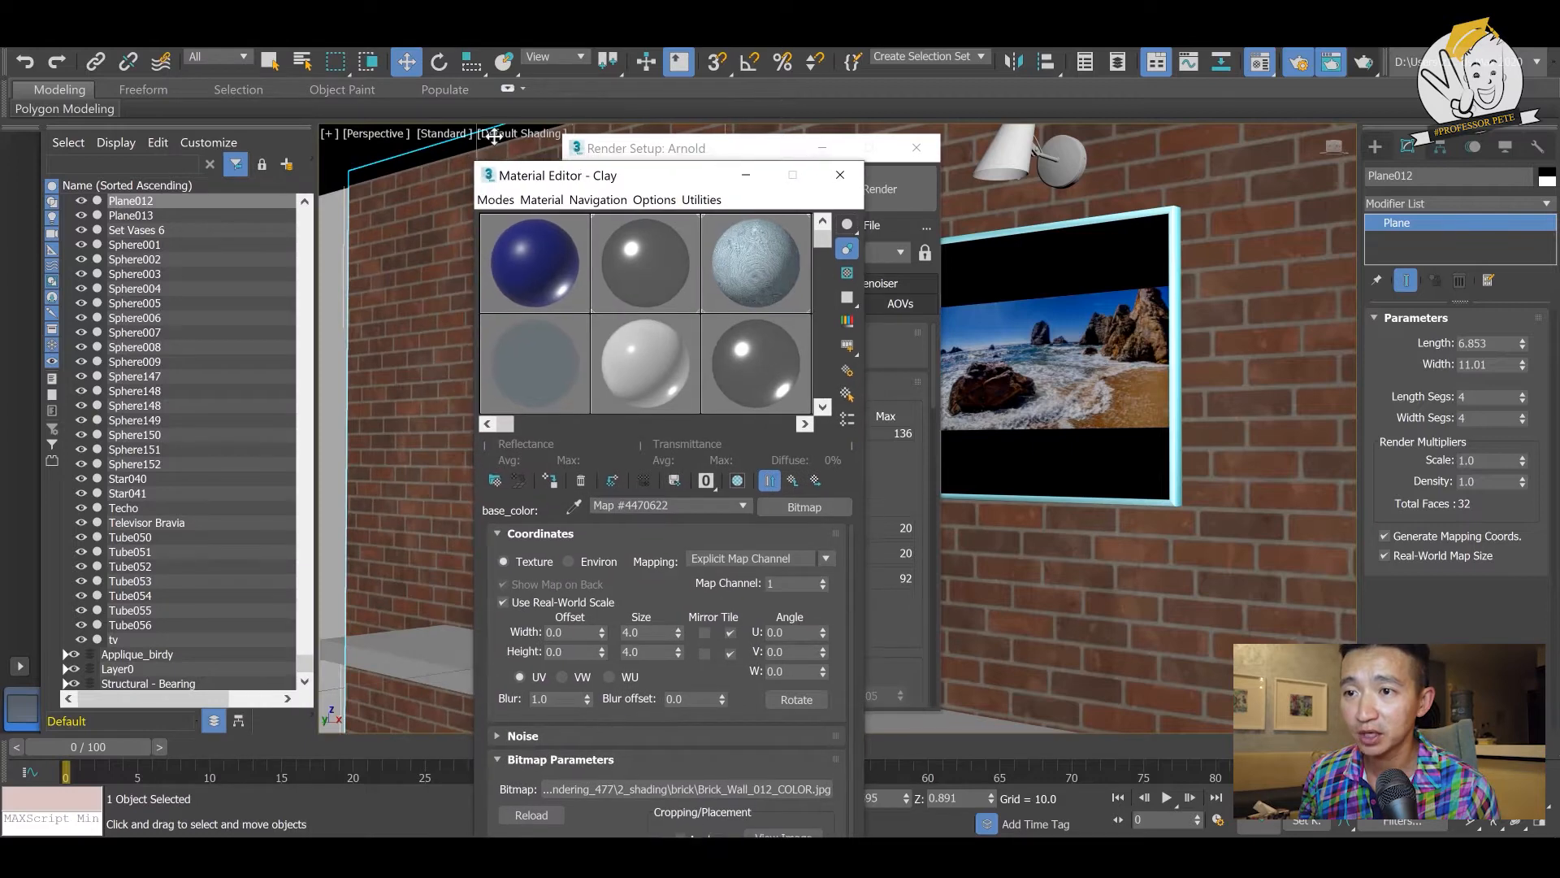
pyautogui.click(443, 133)
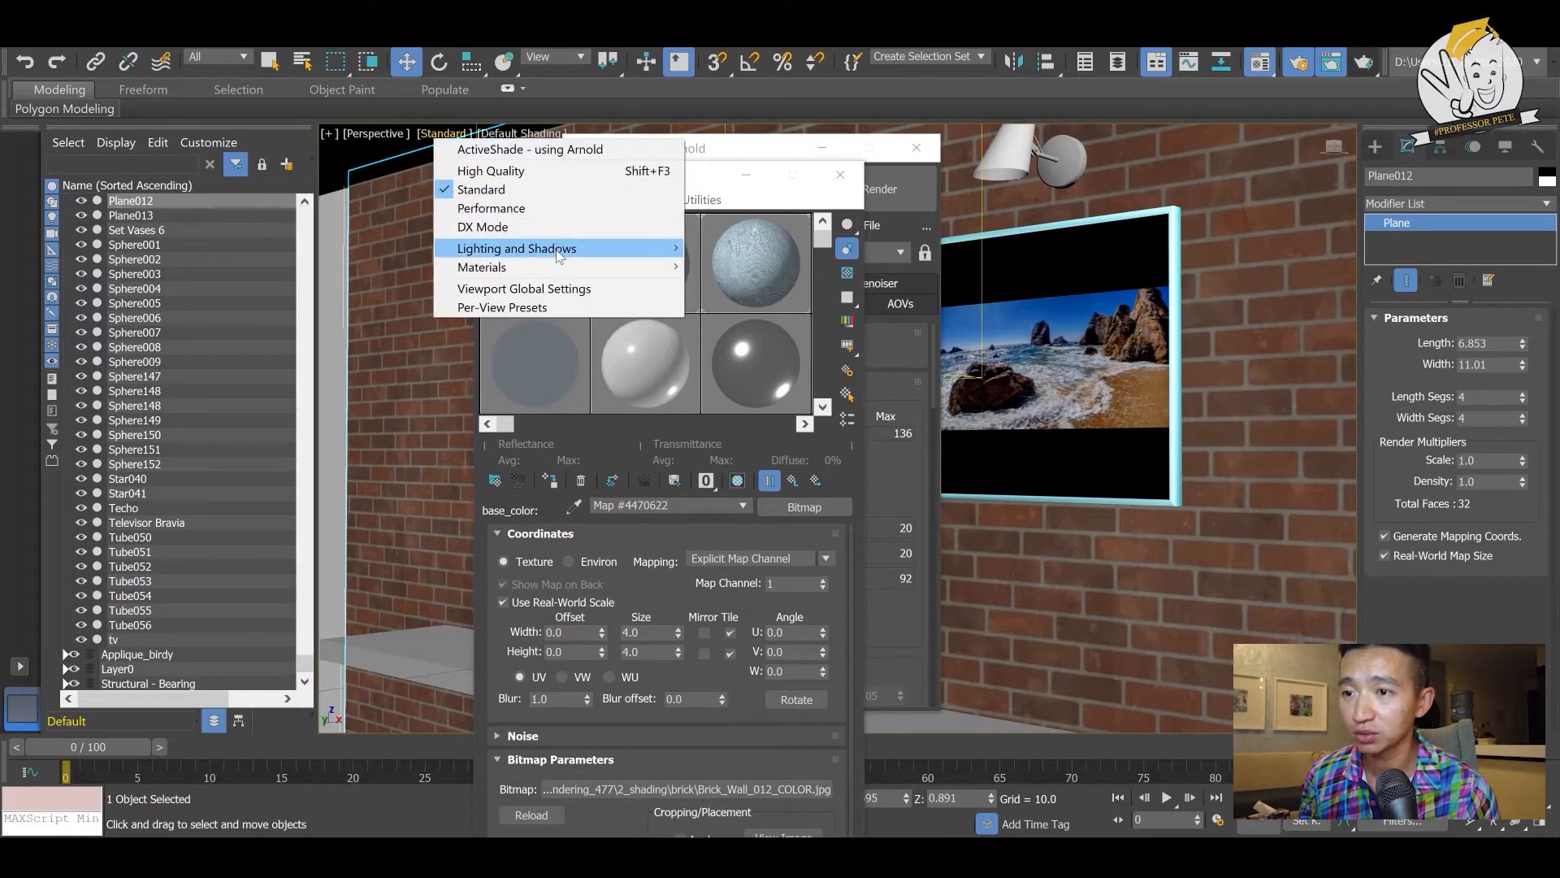
pyautogui.moveTo(561, 268)
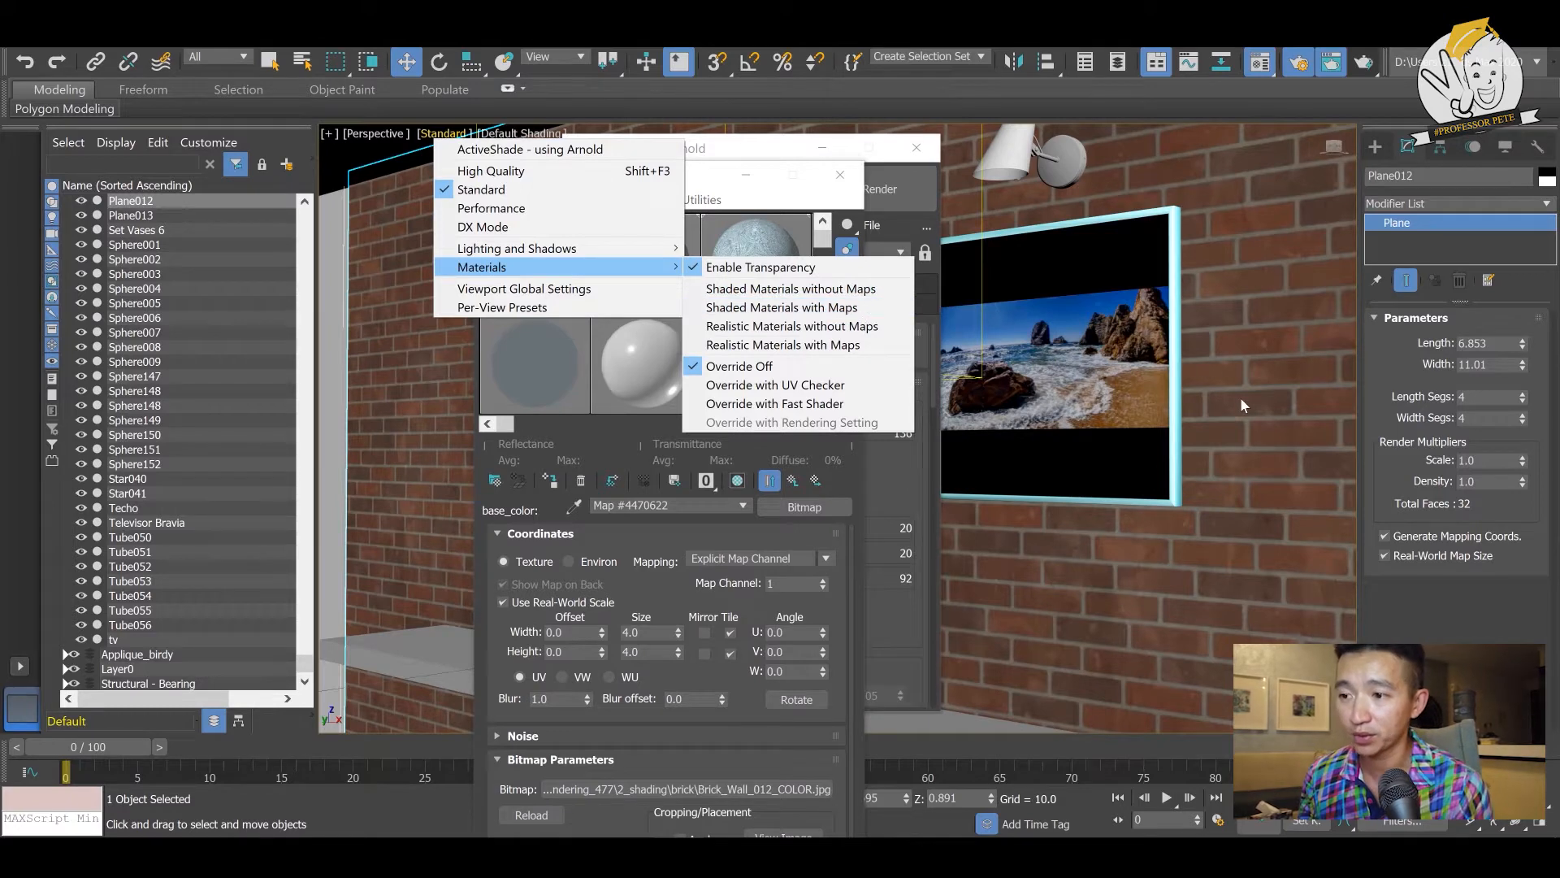
pyautogui.click(706, 178)
pyautogui.moveTo(705, 179); pyautogui.dragTo(408, 169)
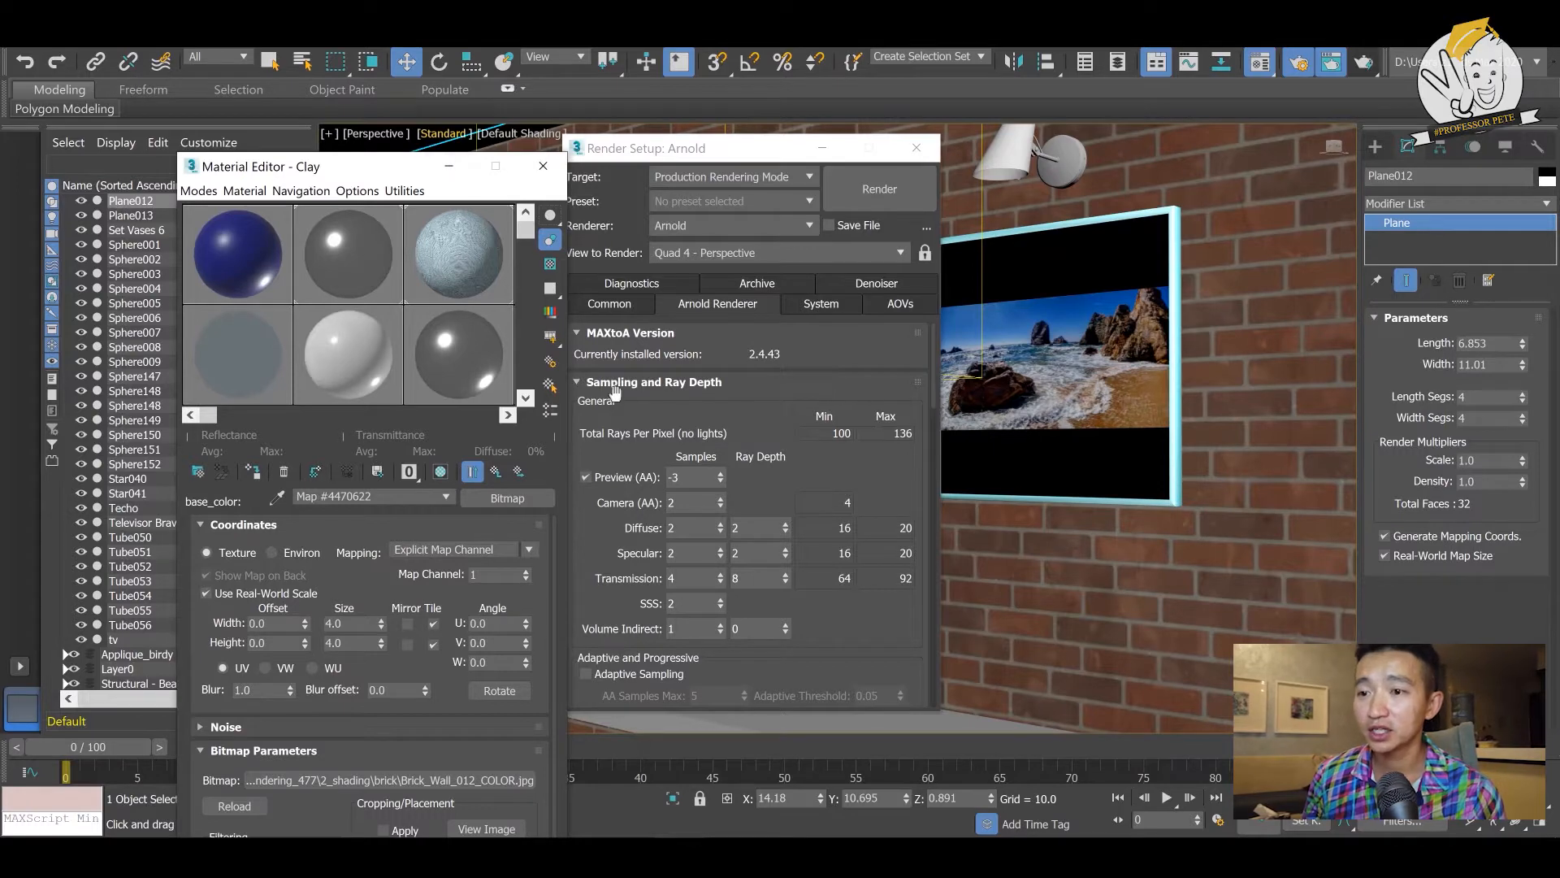
# - Select the Velvet sample material and examine the Material Editor's compact and slate mode options
pyautogui.click(478, 260)
pyautogui.moveTo(529, 232)
pyautogui.mouseDown()
pyautogui.moveTo(526, 264)
pyautogui.moveTo(523, 243)
pyautogui.mouseUp()
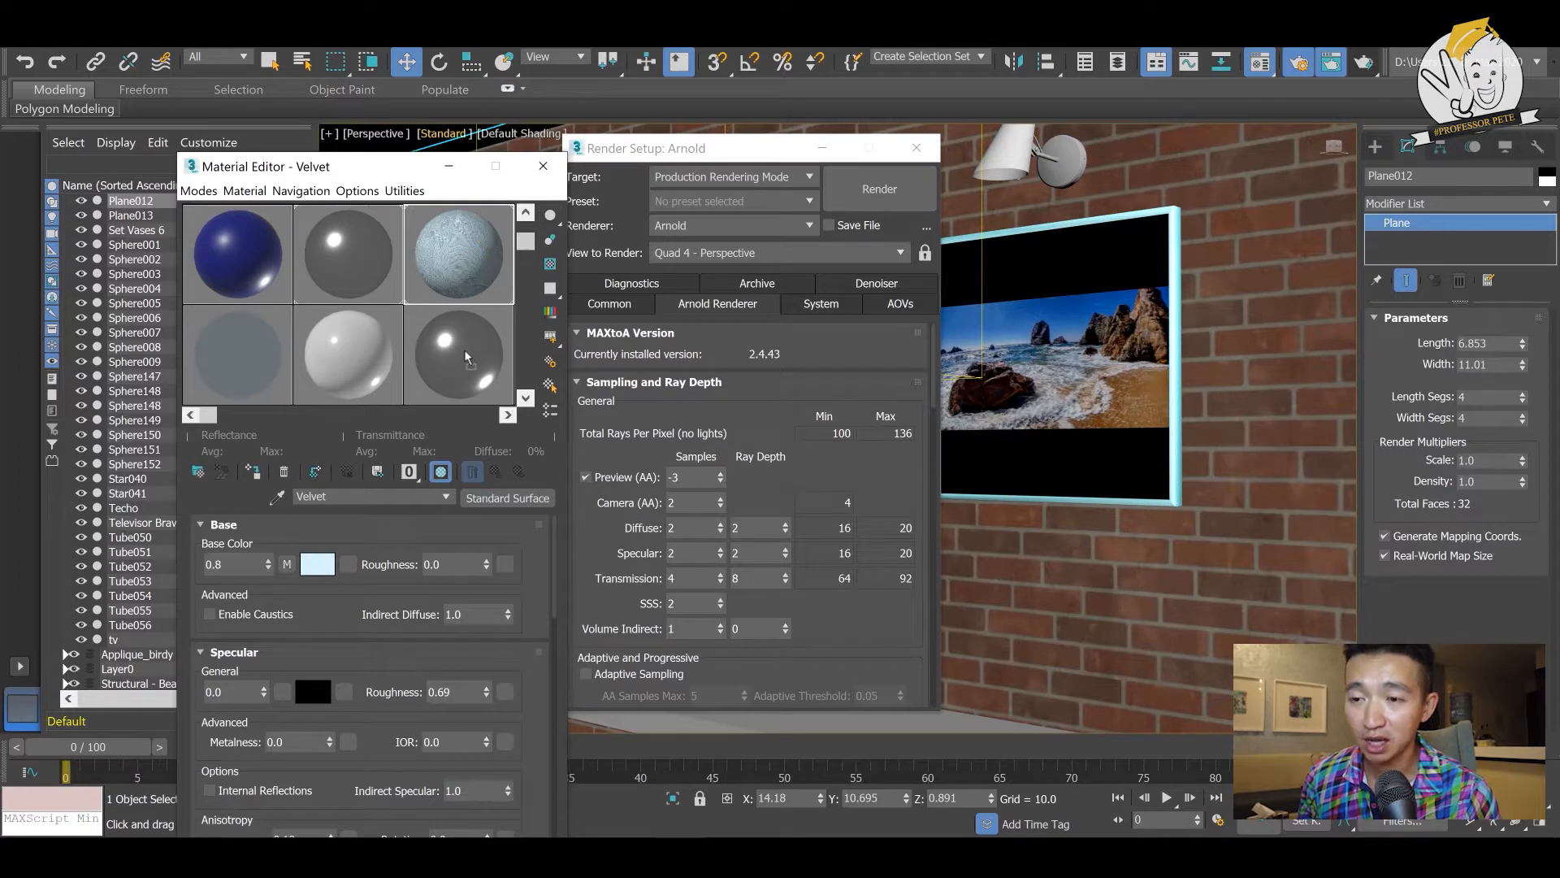
pyautogui.moveTo(465, 353); pyautogui.dragTo(469, 256)
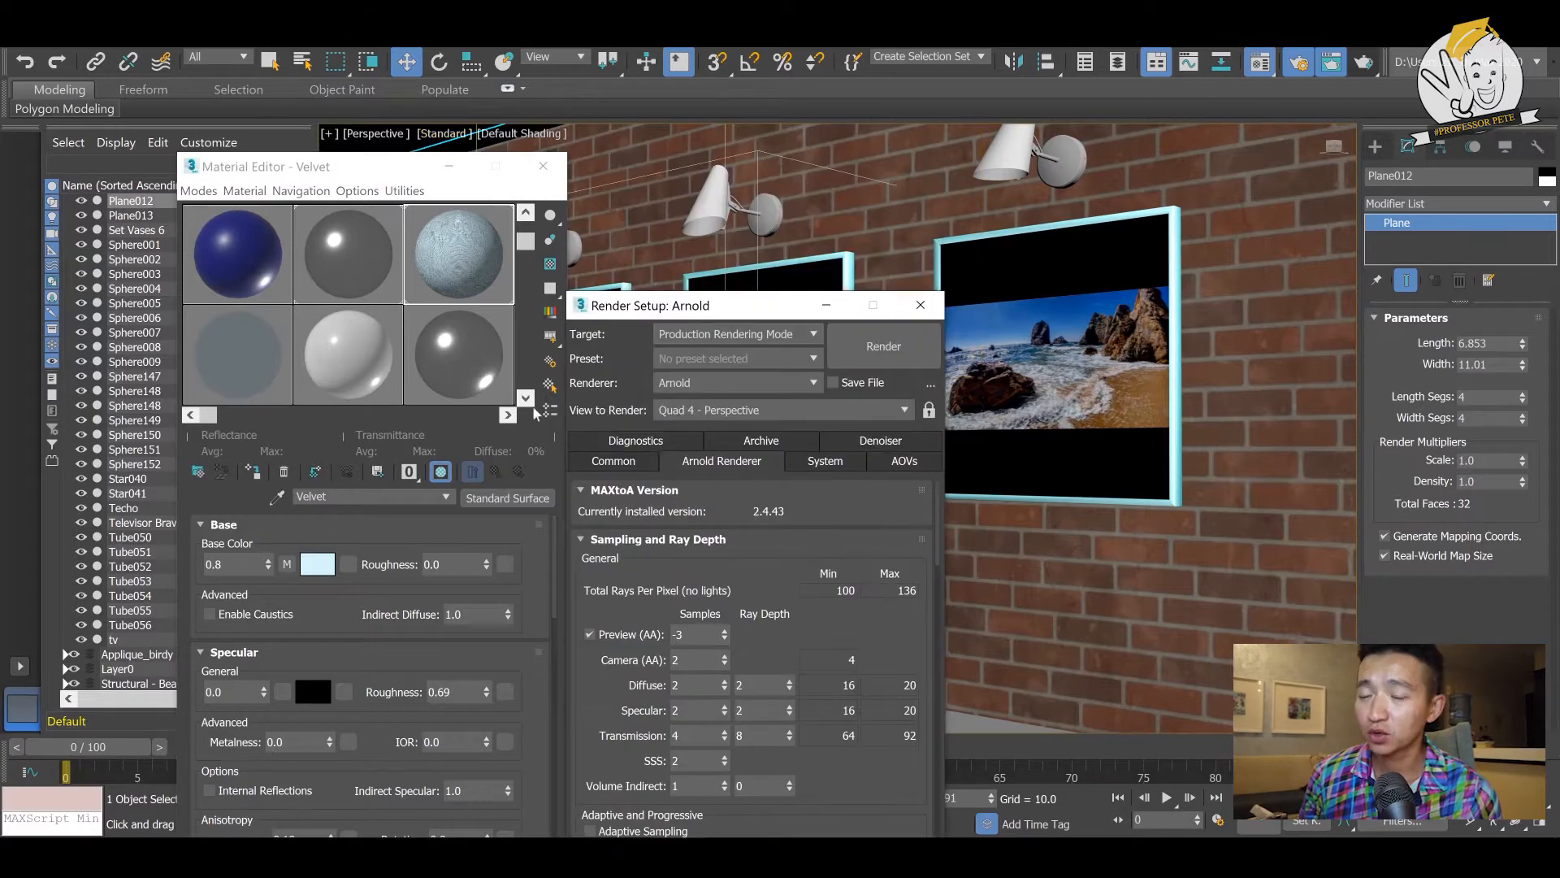
pyautogui.moveTo(464, 259); pyautogui.dragTo(1131, 431)
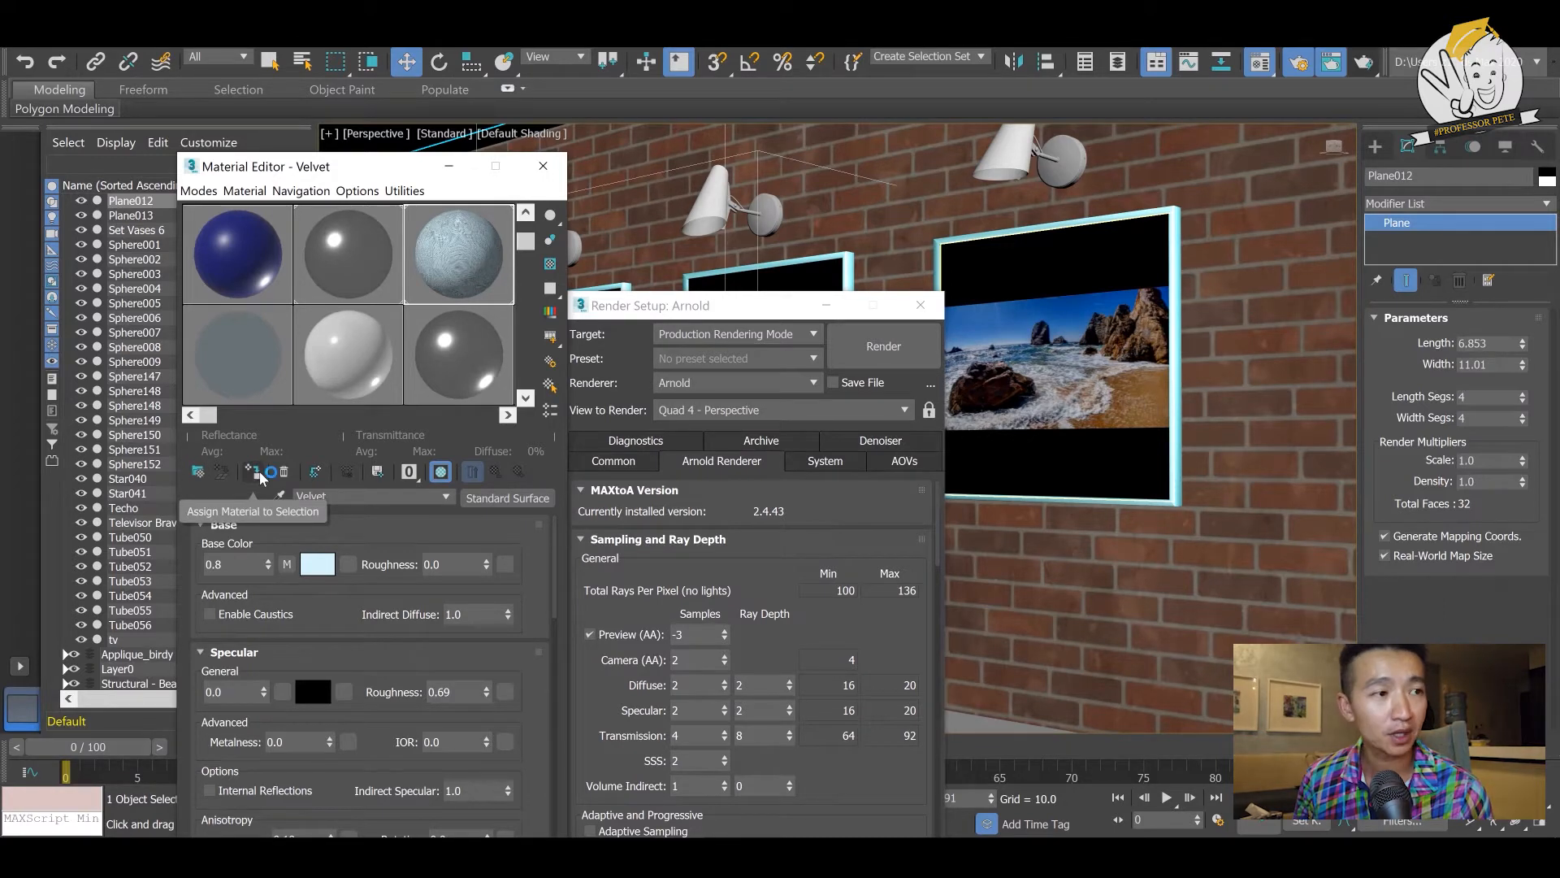
pyautogui.click(199, 191)
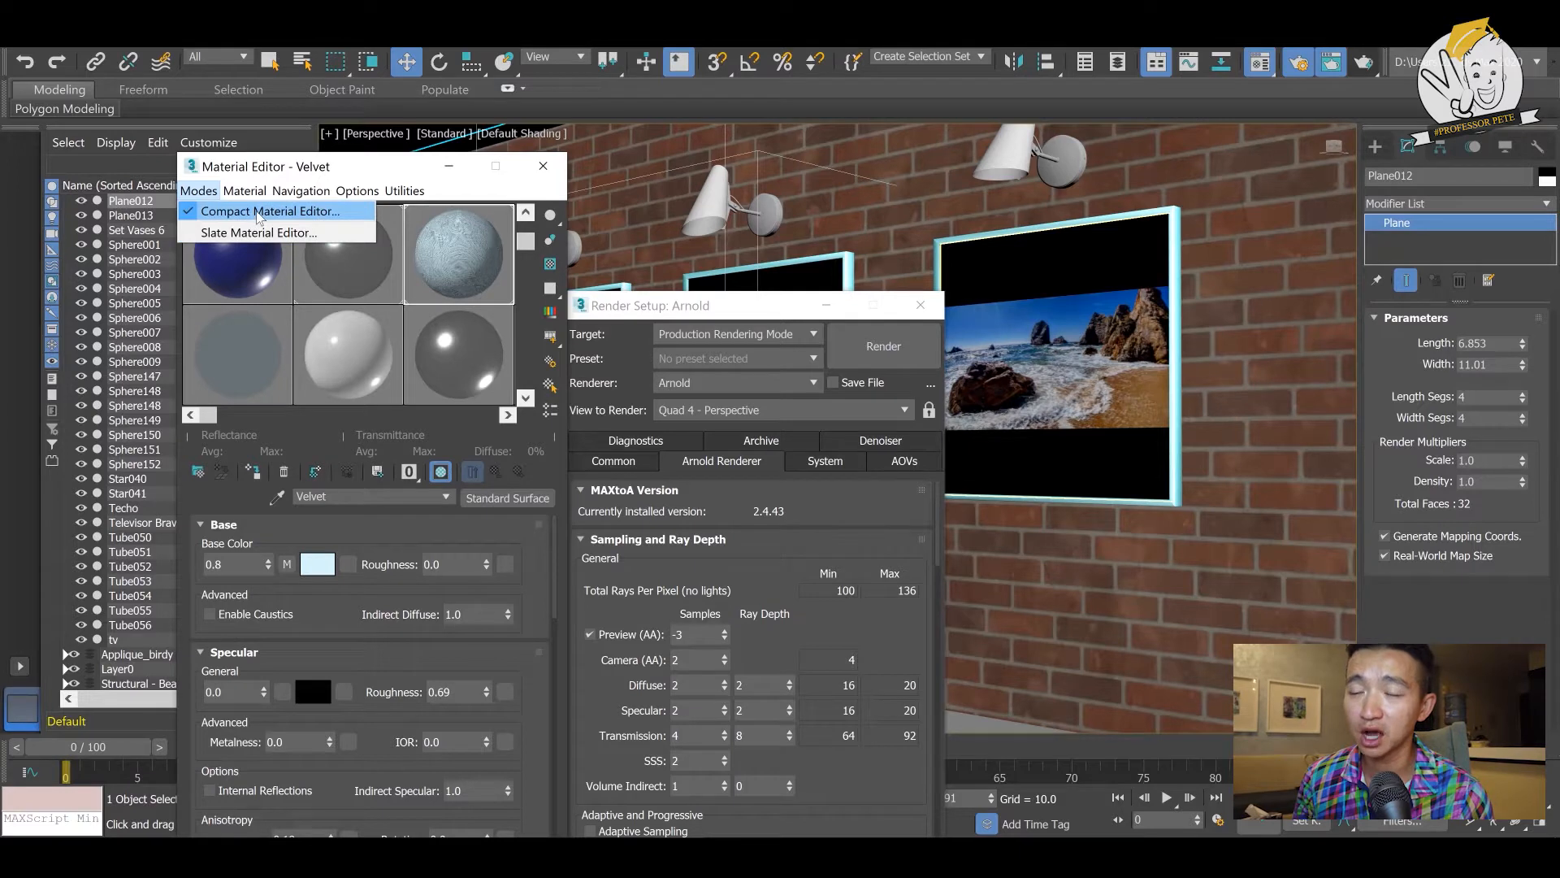
pyautogui.click(421, 290)
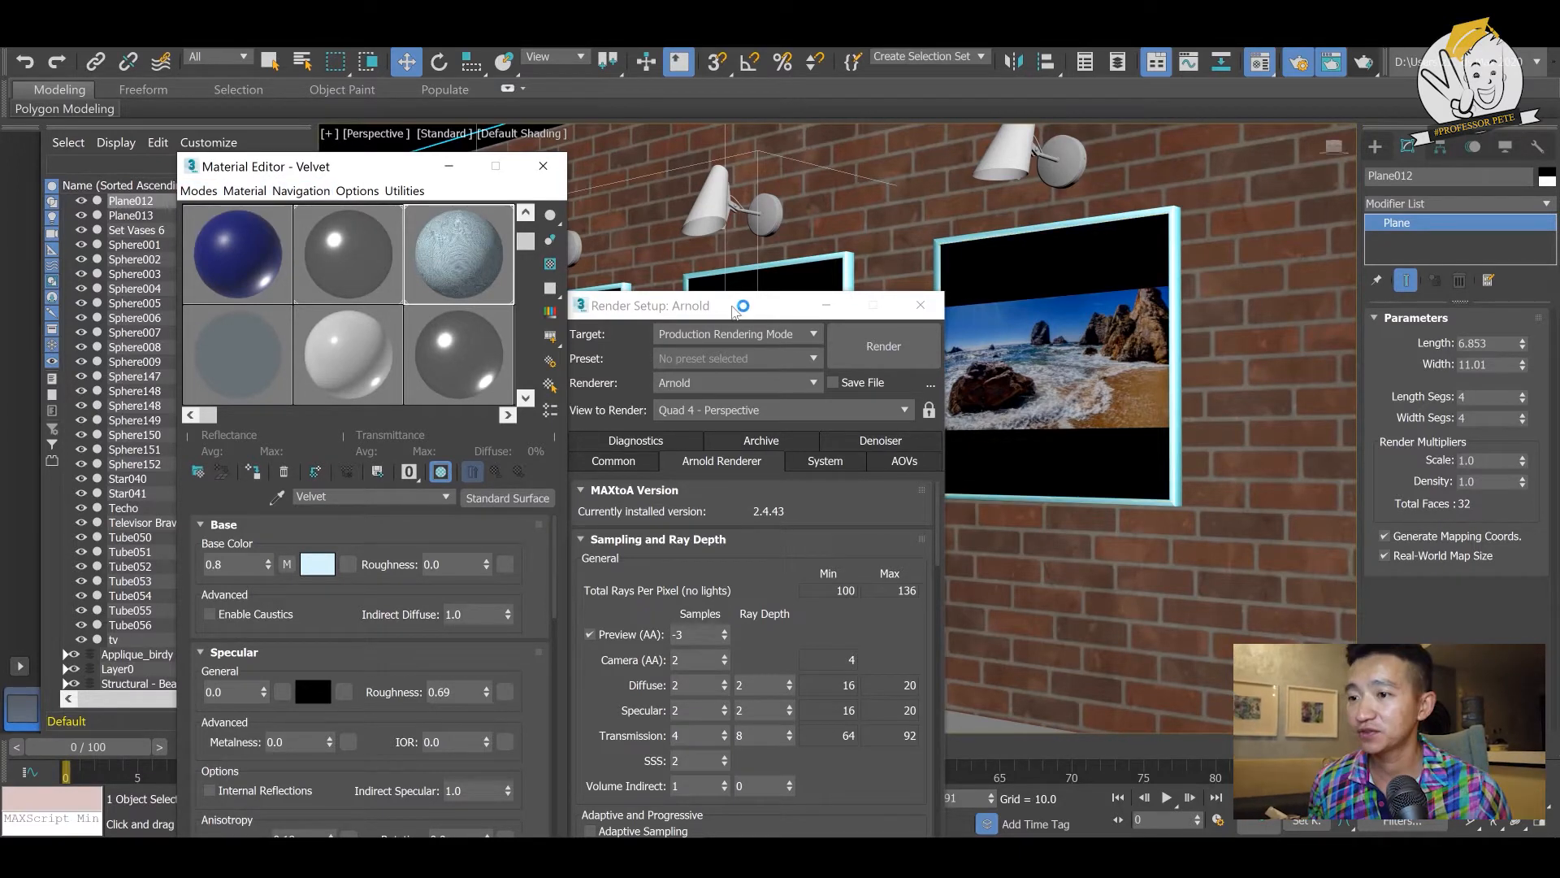
# - Move the Render Setup window aside and set the render target to ActiveShade Mode
pyautogui.moveTo(733, 311); pyautogui.dragTo(509, 195)
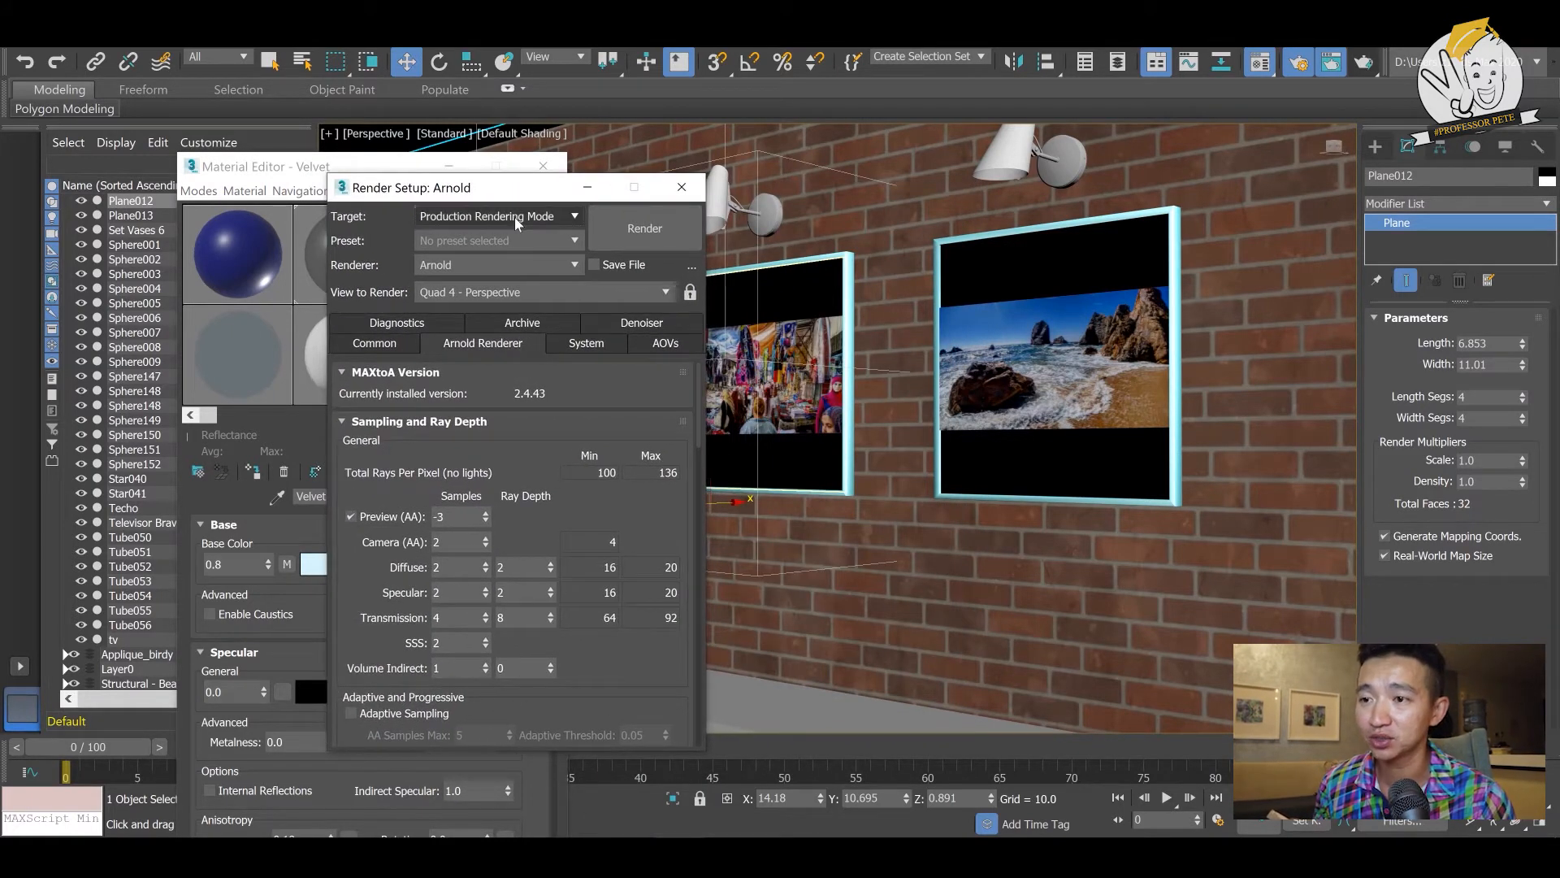
pyautogui.click(517, 219)
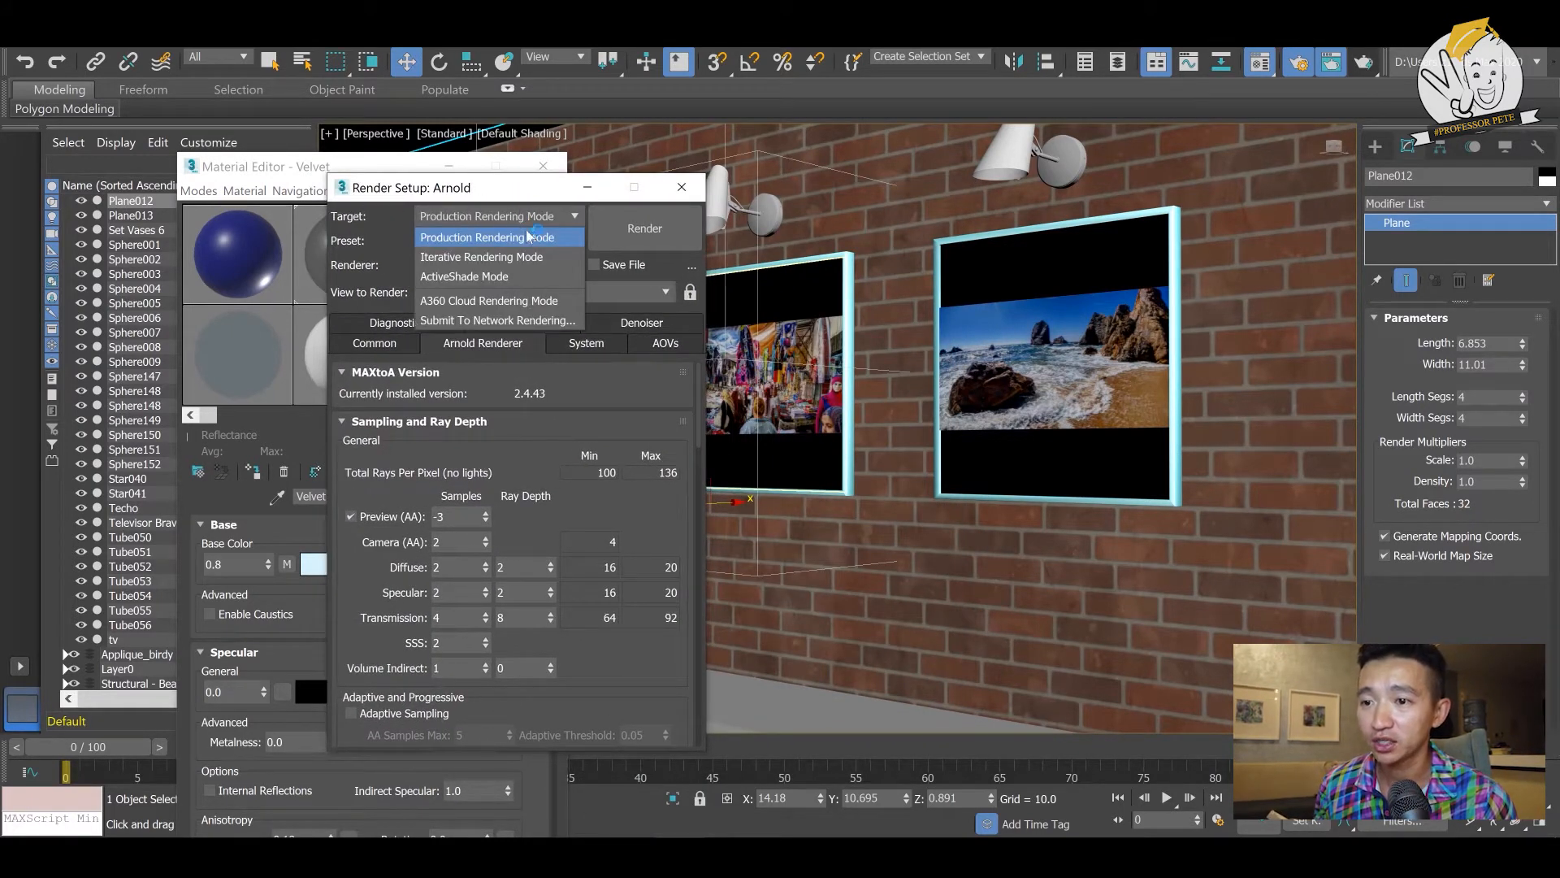
pyautogui.click(522, 278)
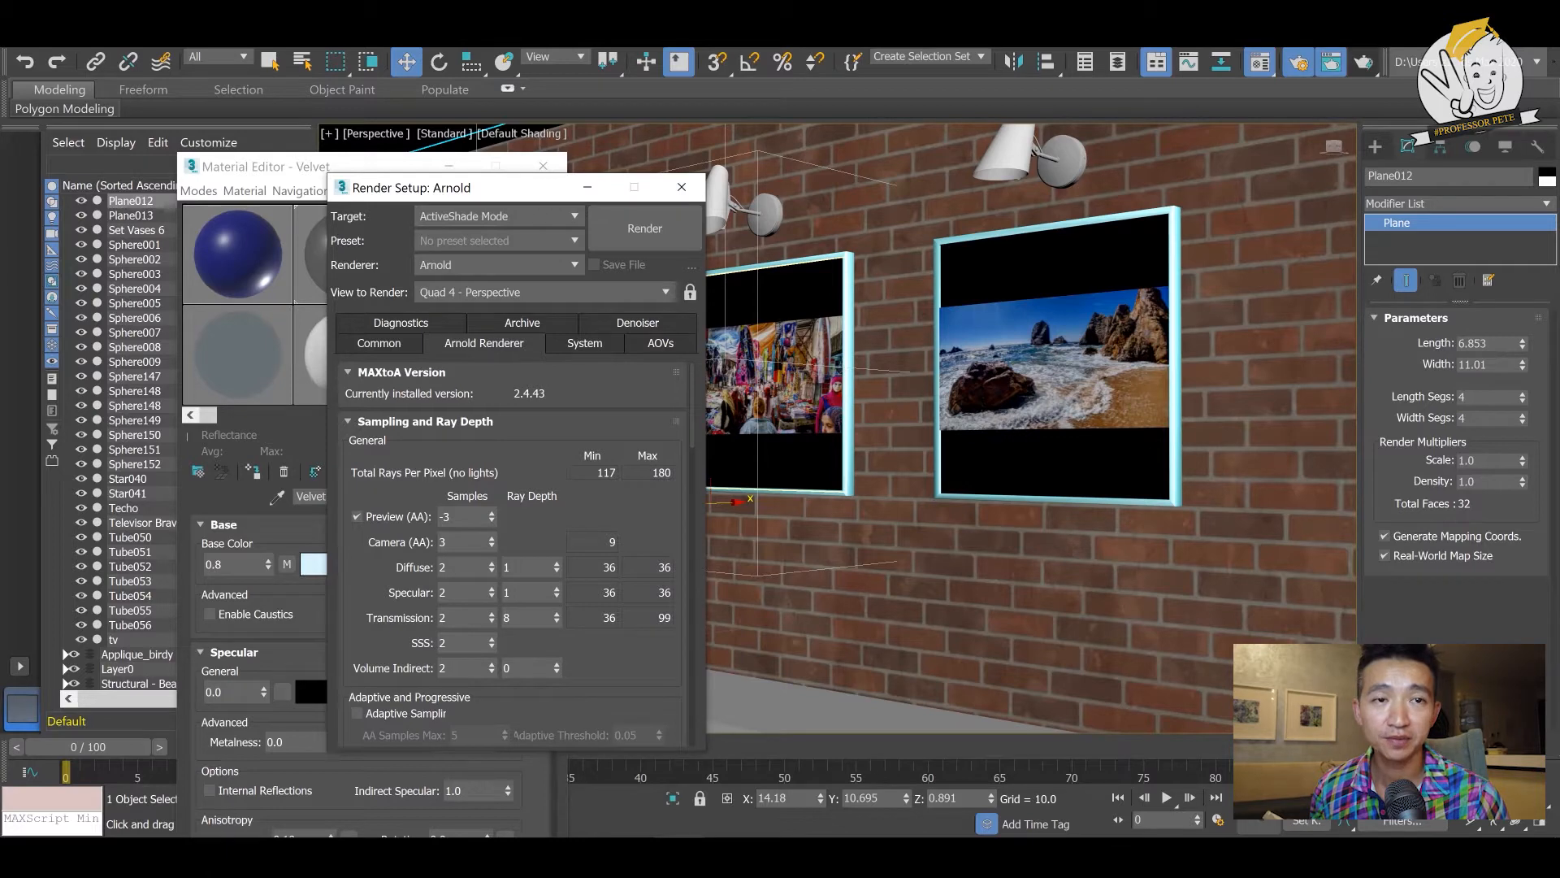
# - Start an ActiveShade render of the Perspective view of the framed pictures and place its window beside the Material Editor
pyautogui.moveTo(0, 195); pyautogui.dragTo(737, 278)
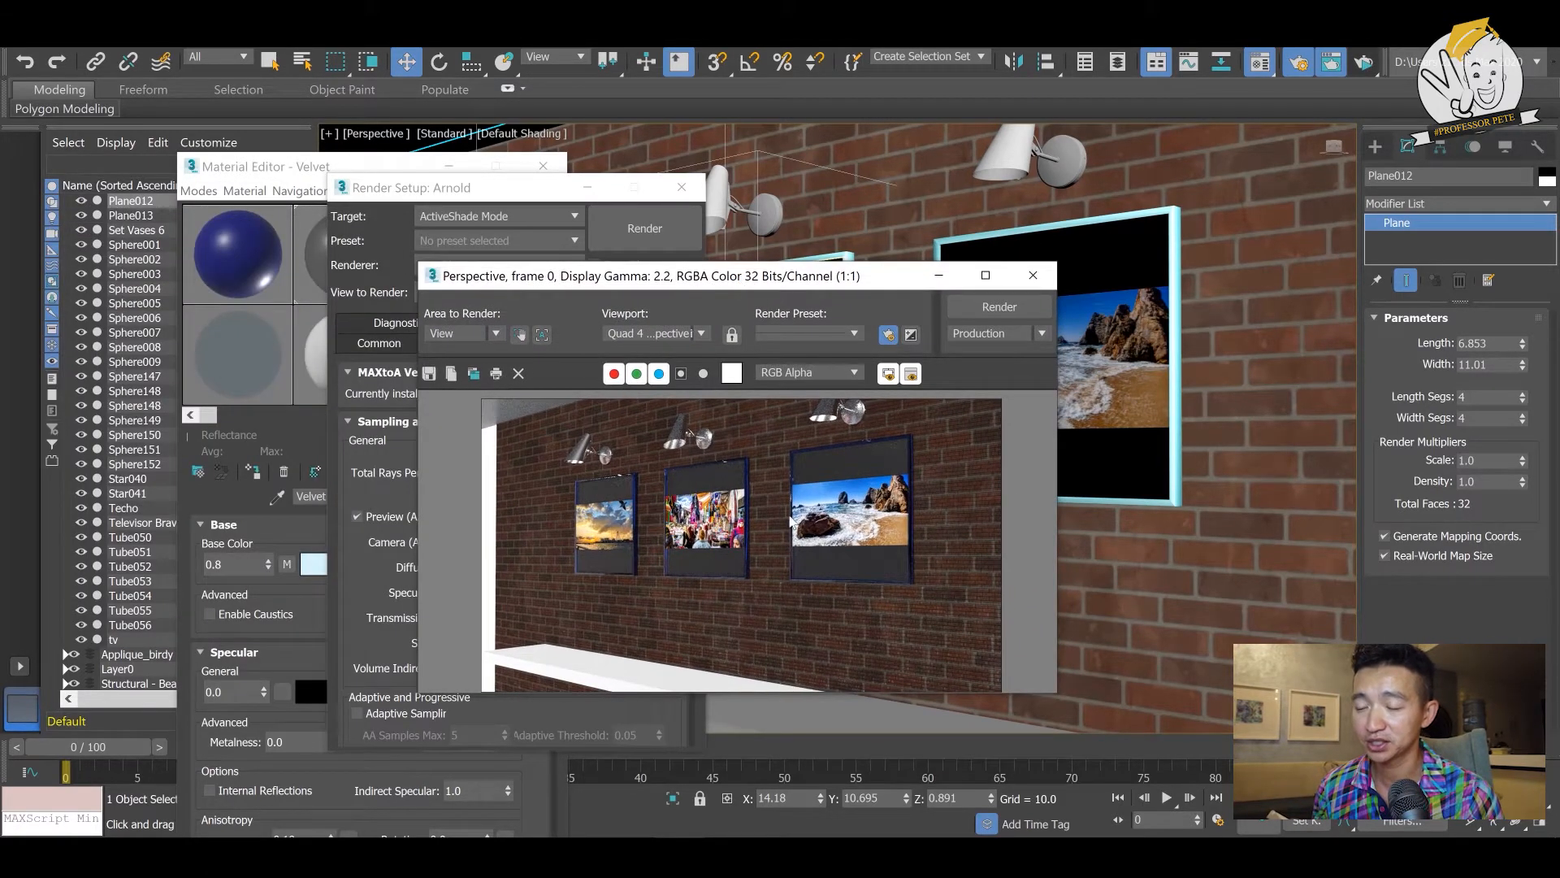
pyautogui.keyDown('alt'); pyautogui.moveTo(1279, 373); pyautogui.dragTo(1269, 373, button='middle'); pyautogui.keyUp('alt')
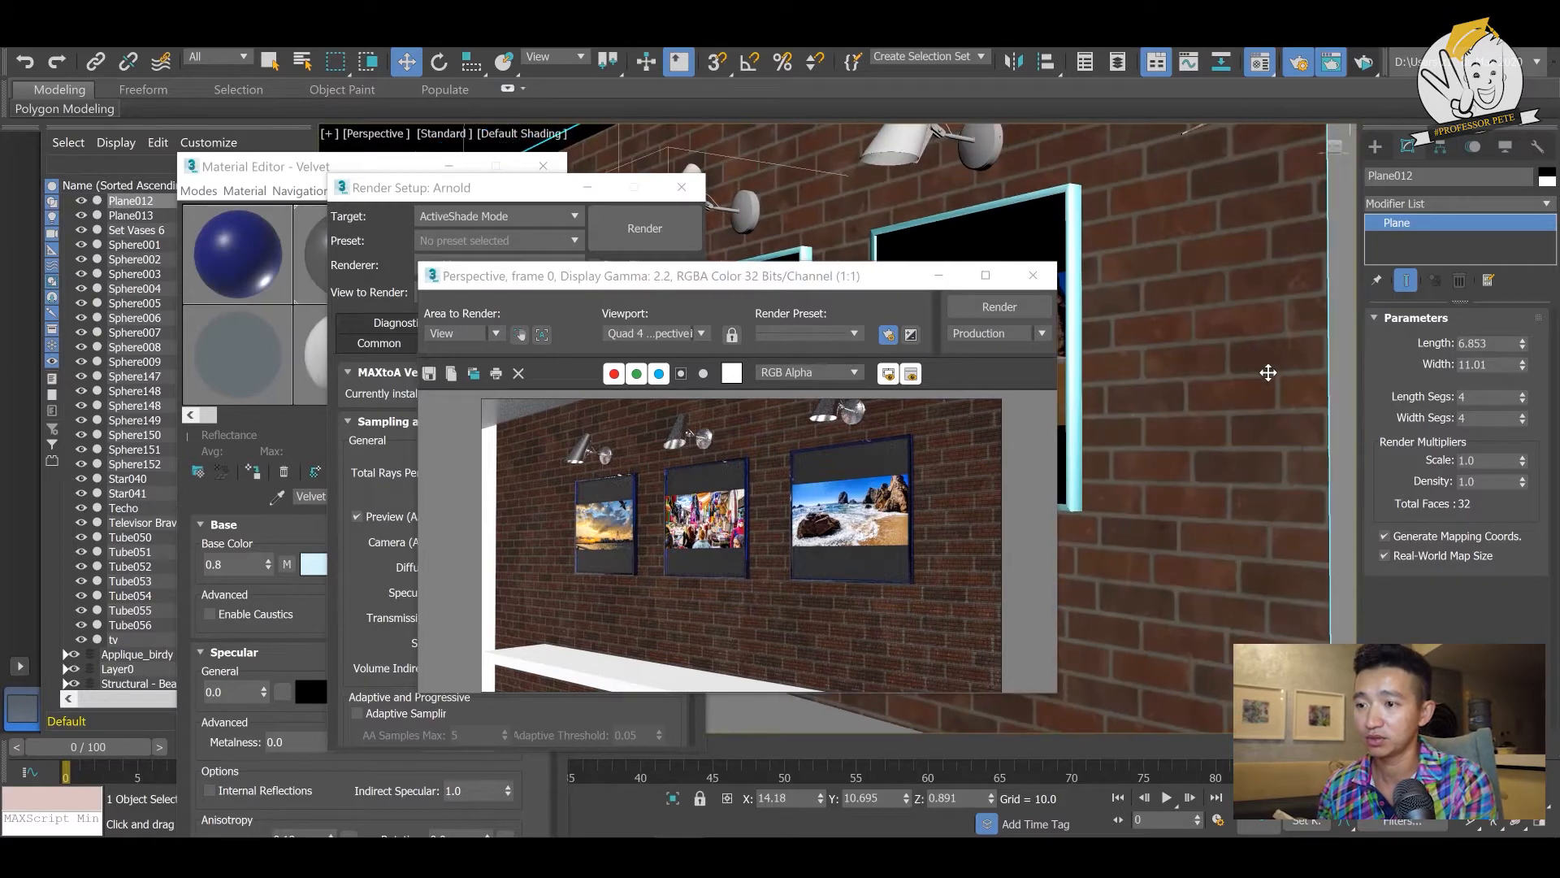
pyautogui.moveTo(1175, 266); pyautogui.dragTo(1254, 296, button='middle')
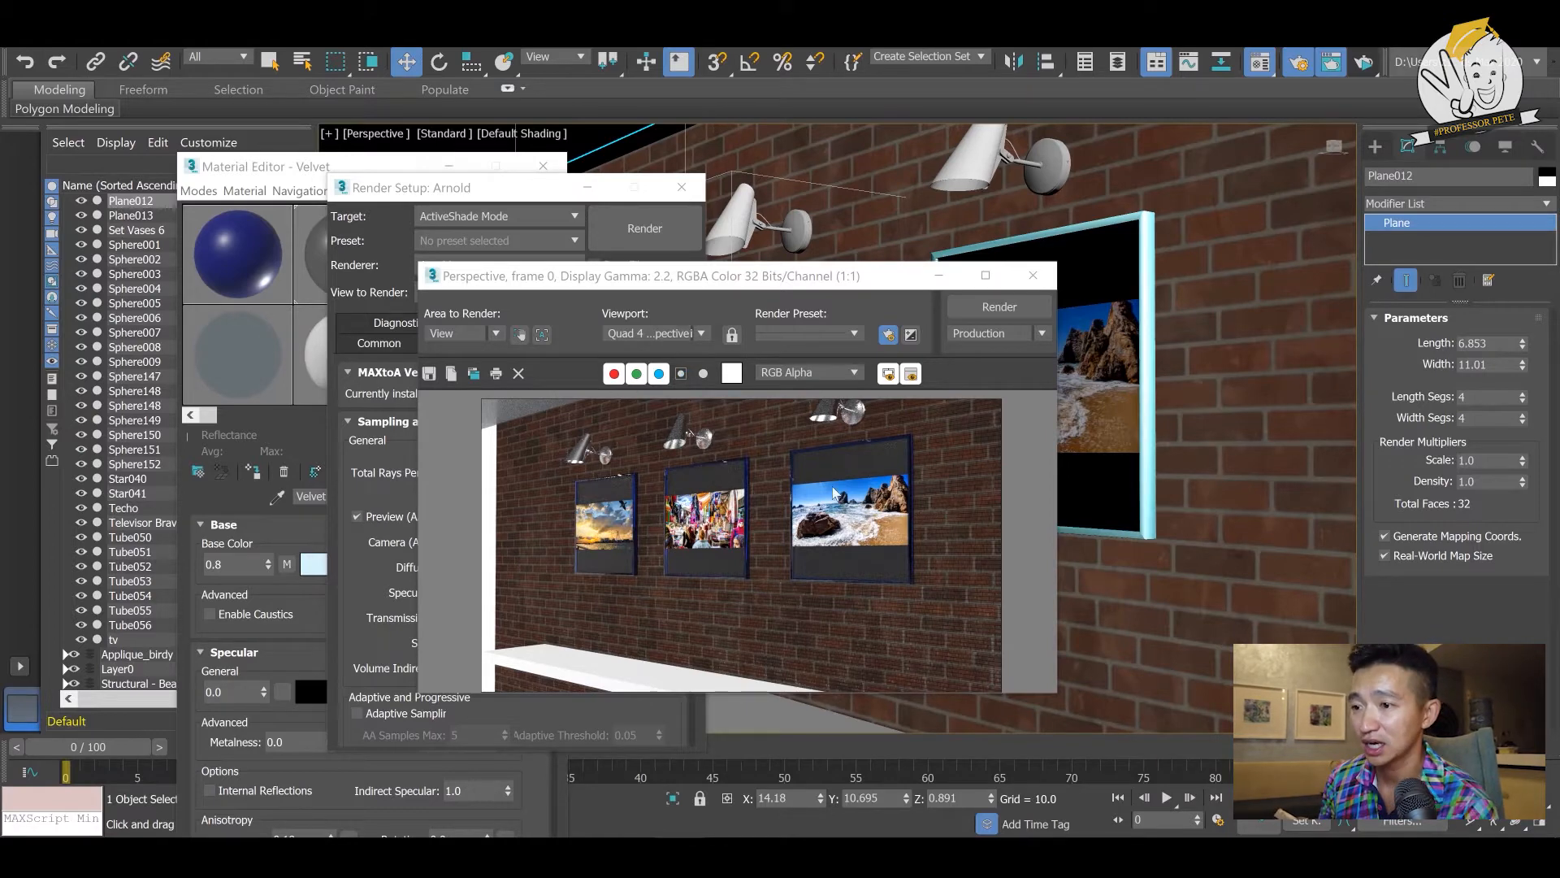
pyautogui.moveTo(605, 282); pyautogui.dragTo(413, 279)
pyautogui.click(1366, 63)
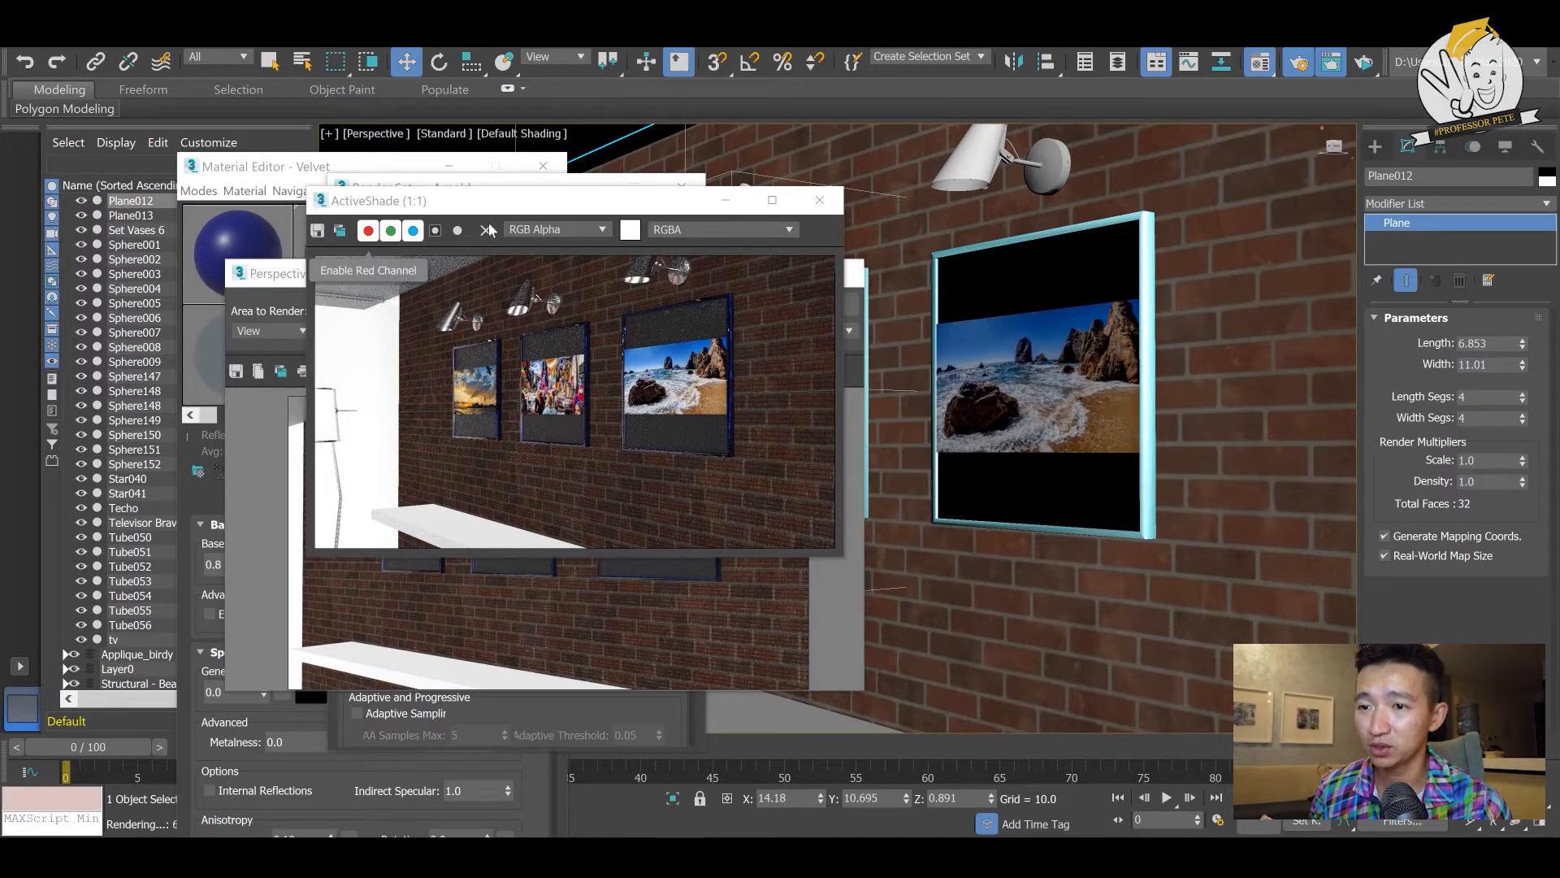
pyautogui.moveTo(496, 208); pyautogui.dragTo(488, 233)
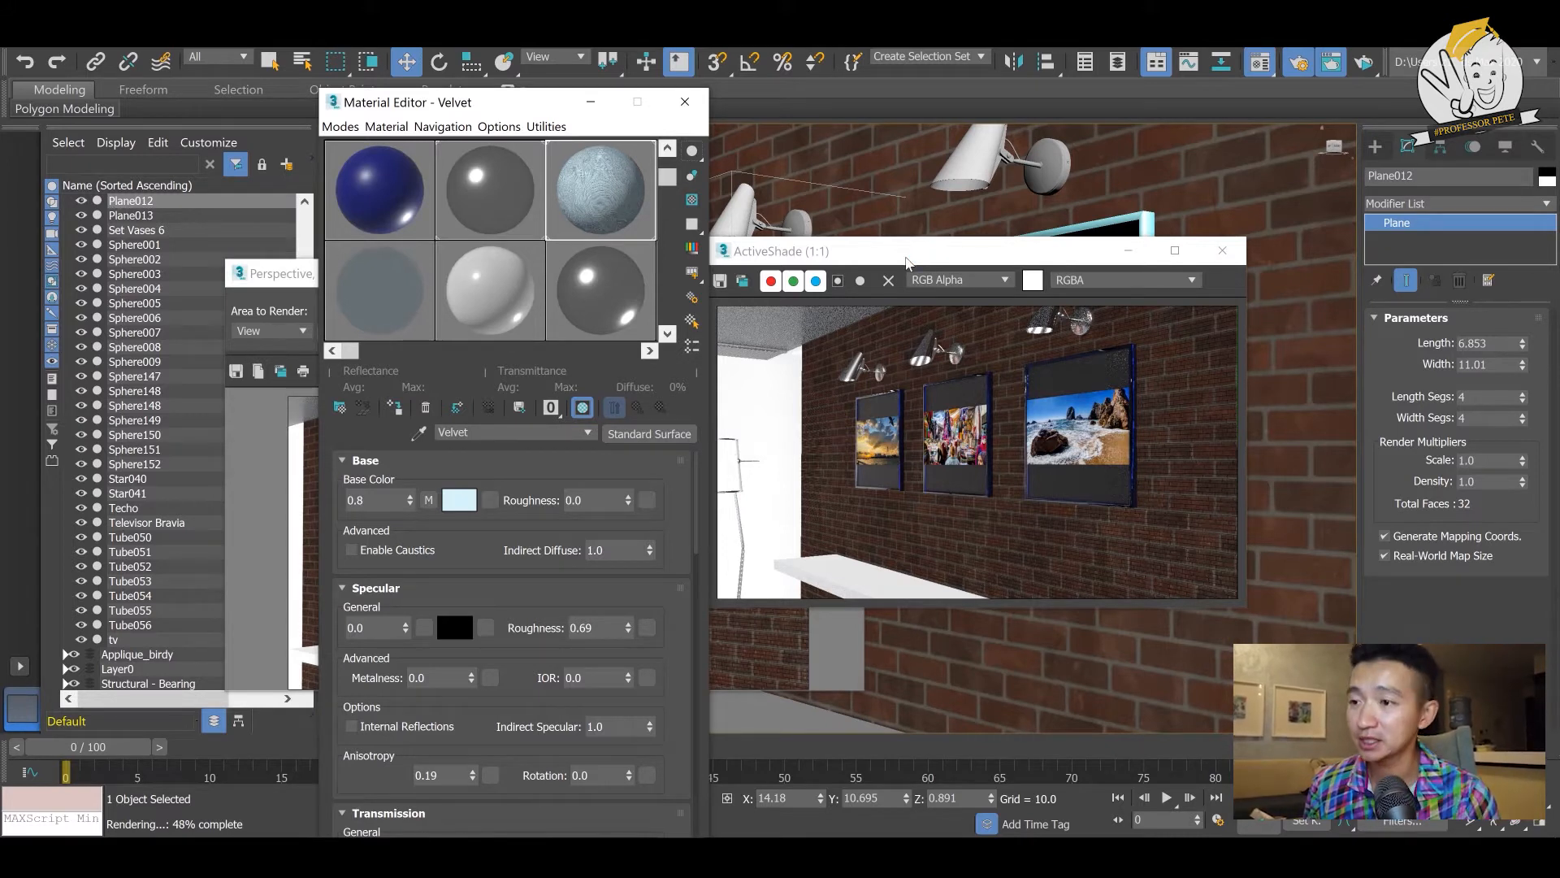
pyautogui.click(908, 262)
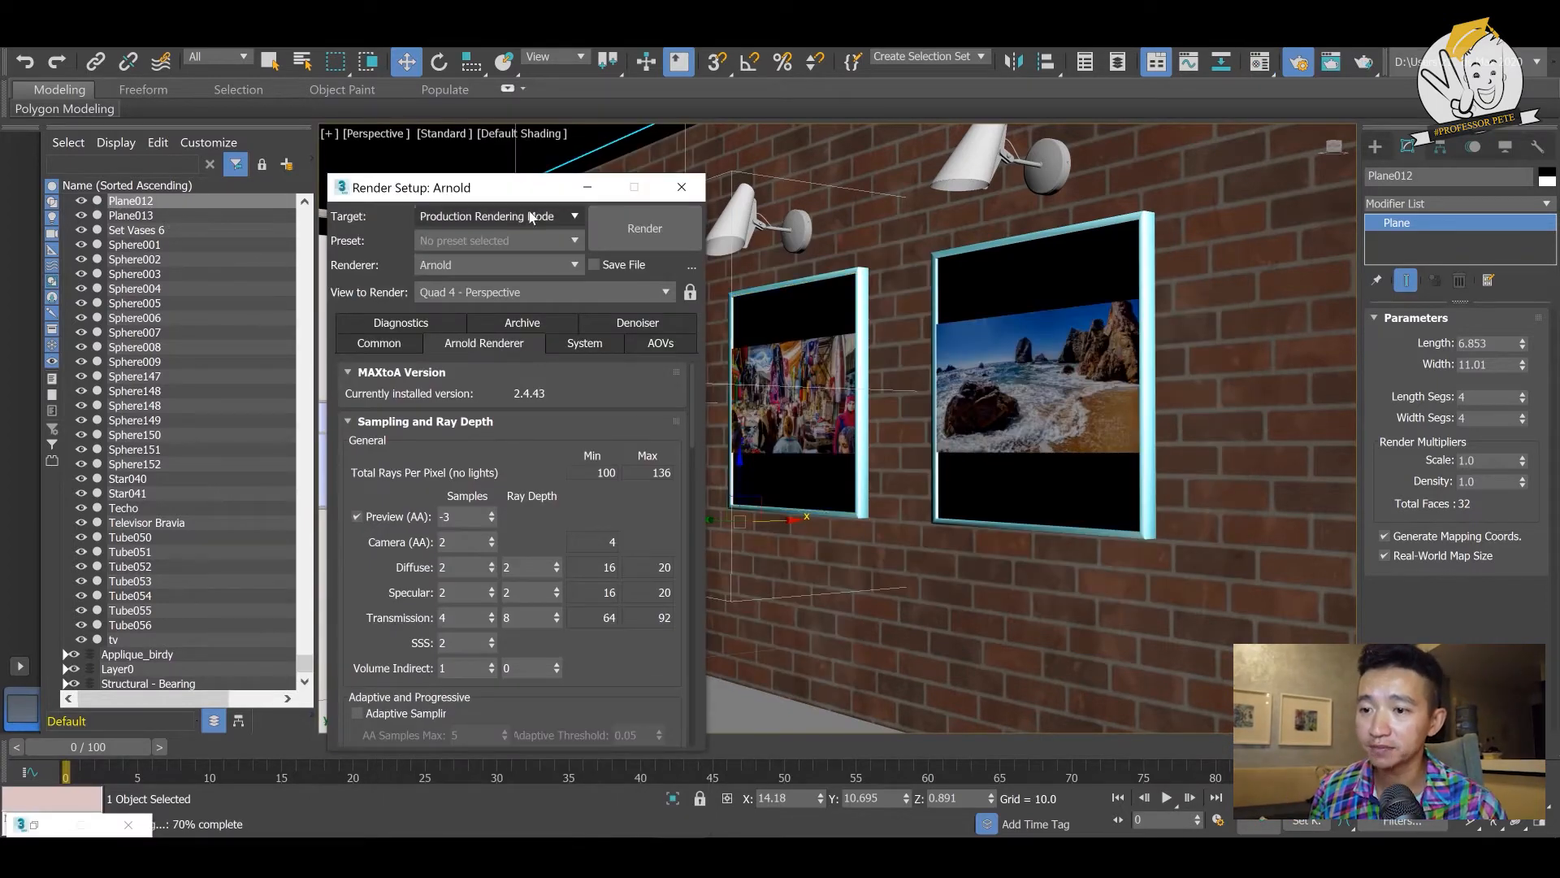
# - Try Iterative Rendering Mode as the render target and restore Production Rendering Mode
pyautogui.click(529, 213)
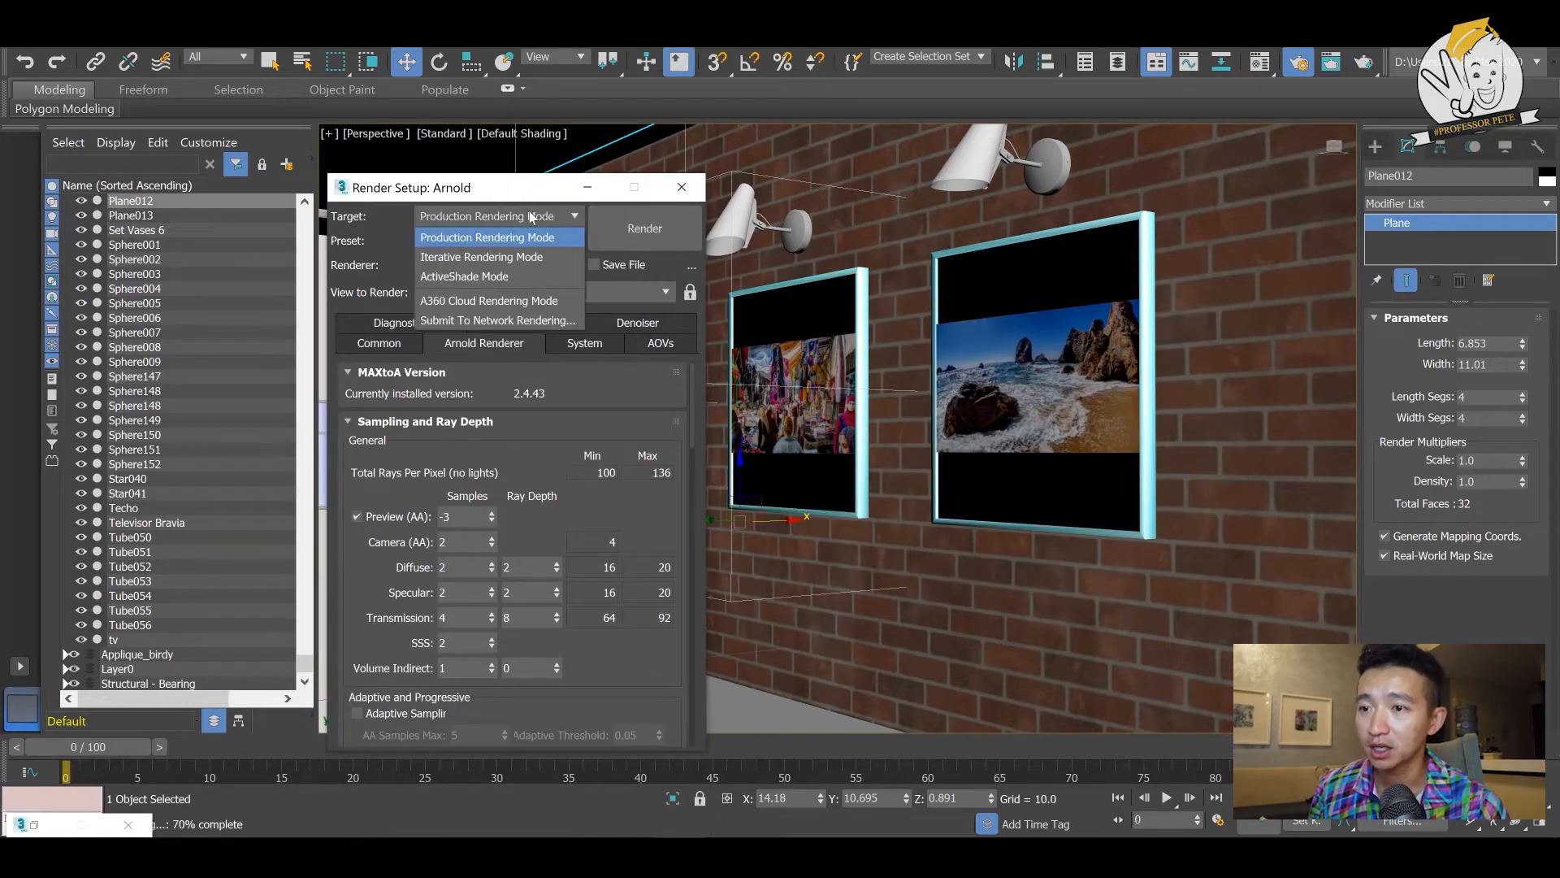
pyautogui.click(527, 257)
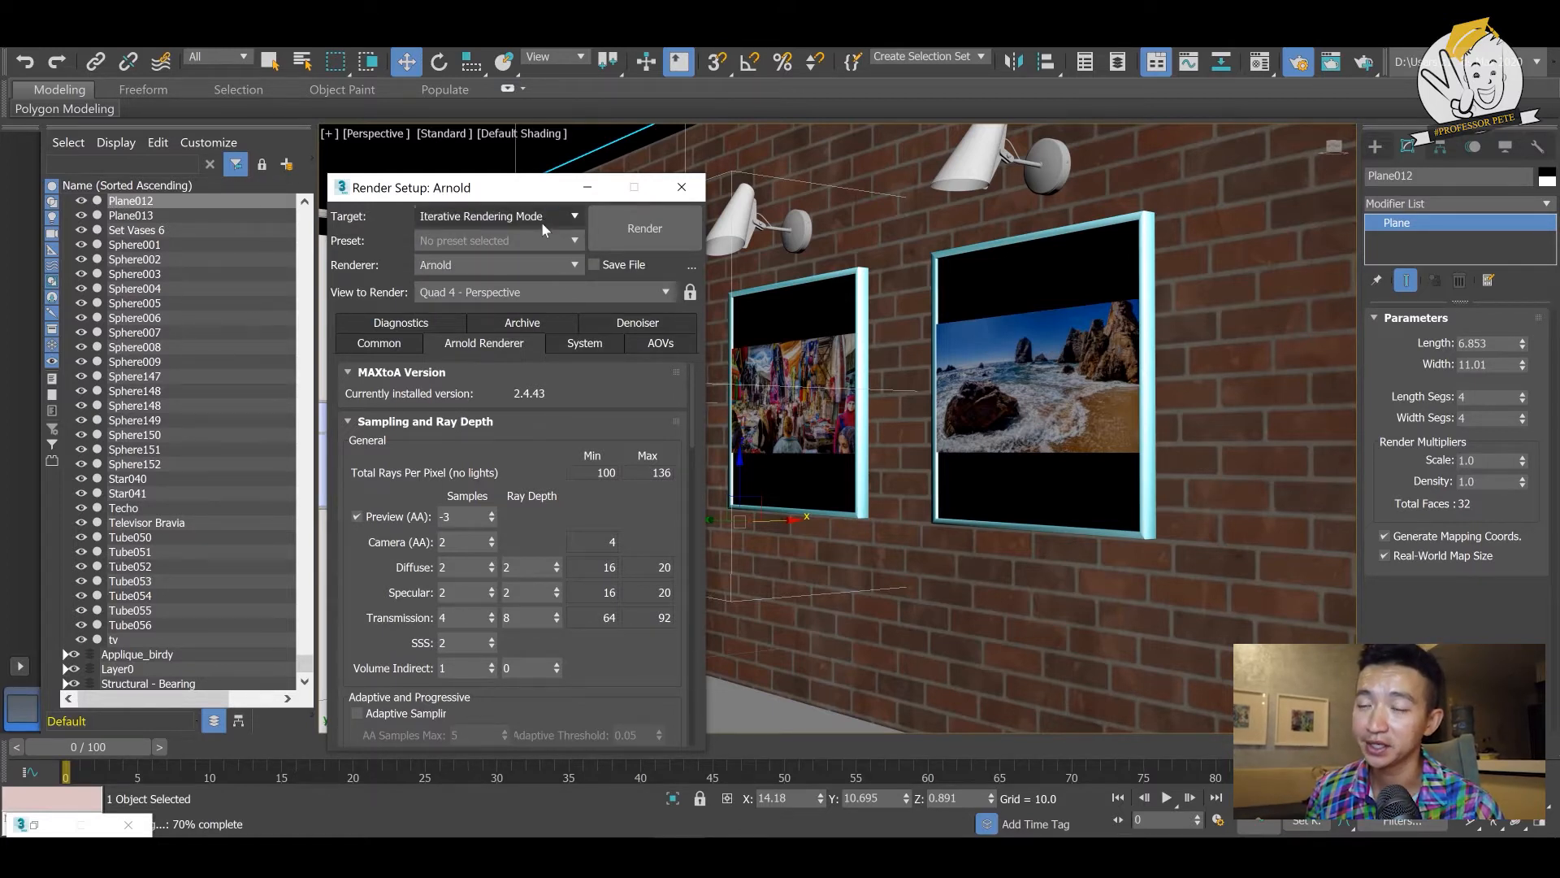
pyautogui.click(541, 222)
pyautogui.click(539, 238)
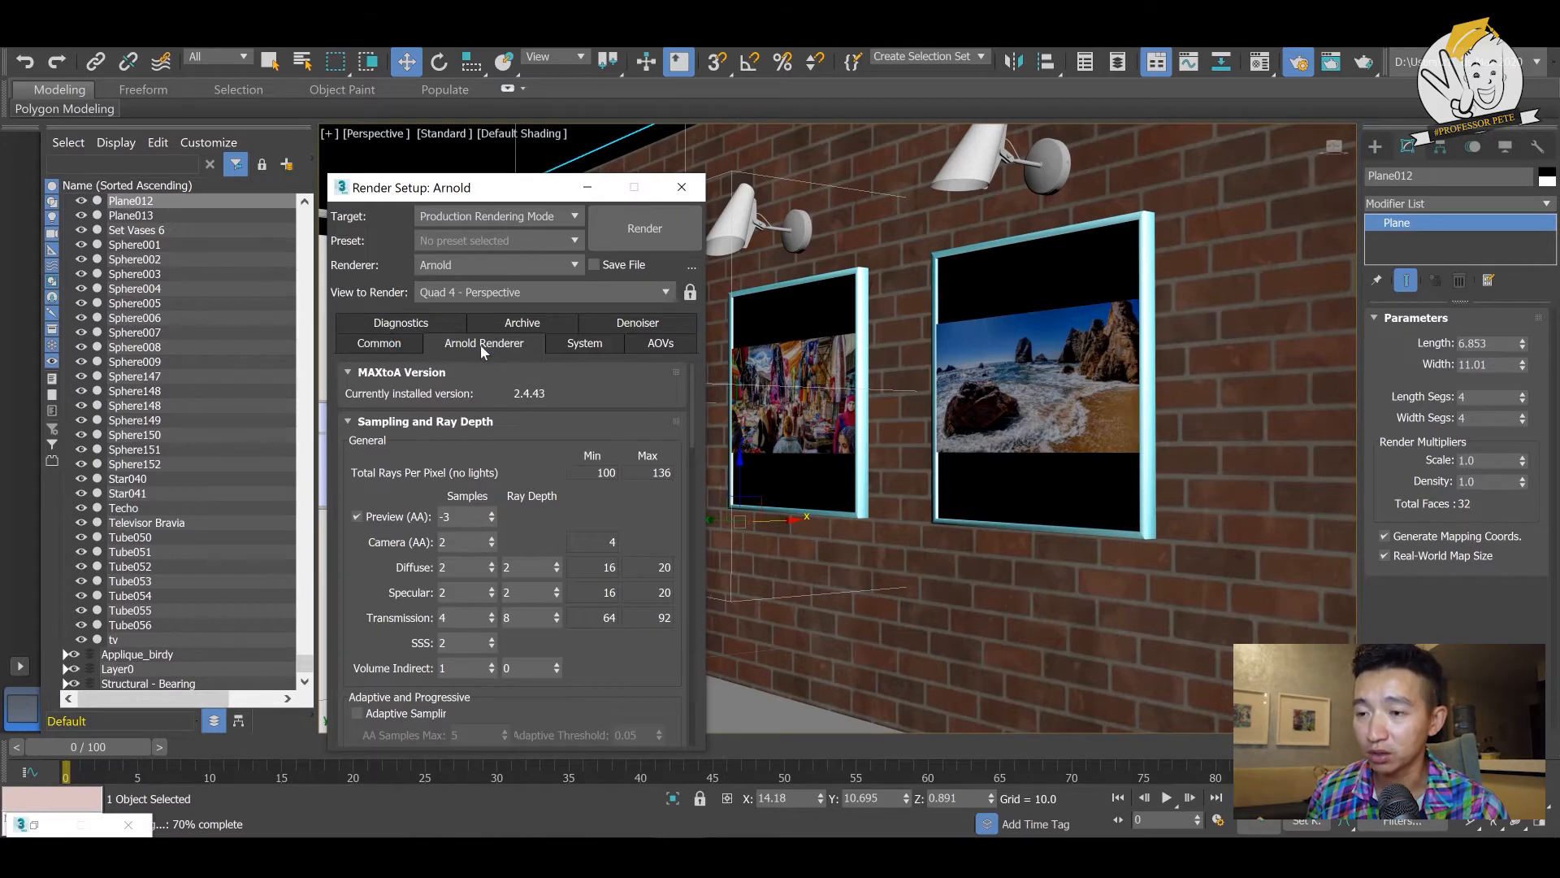
# - Set the render output size to 480x270 and bring up the Arnold sampling and ray depth settings
pyautogui.click(373, 345)
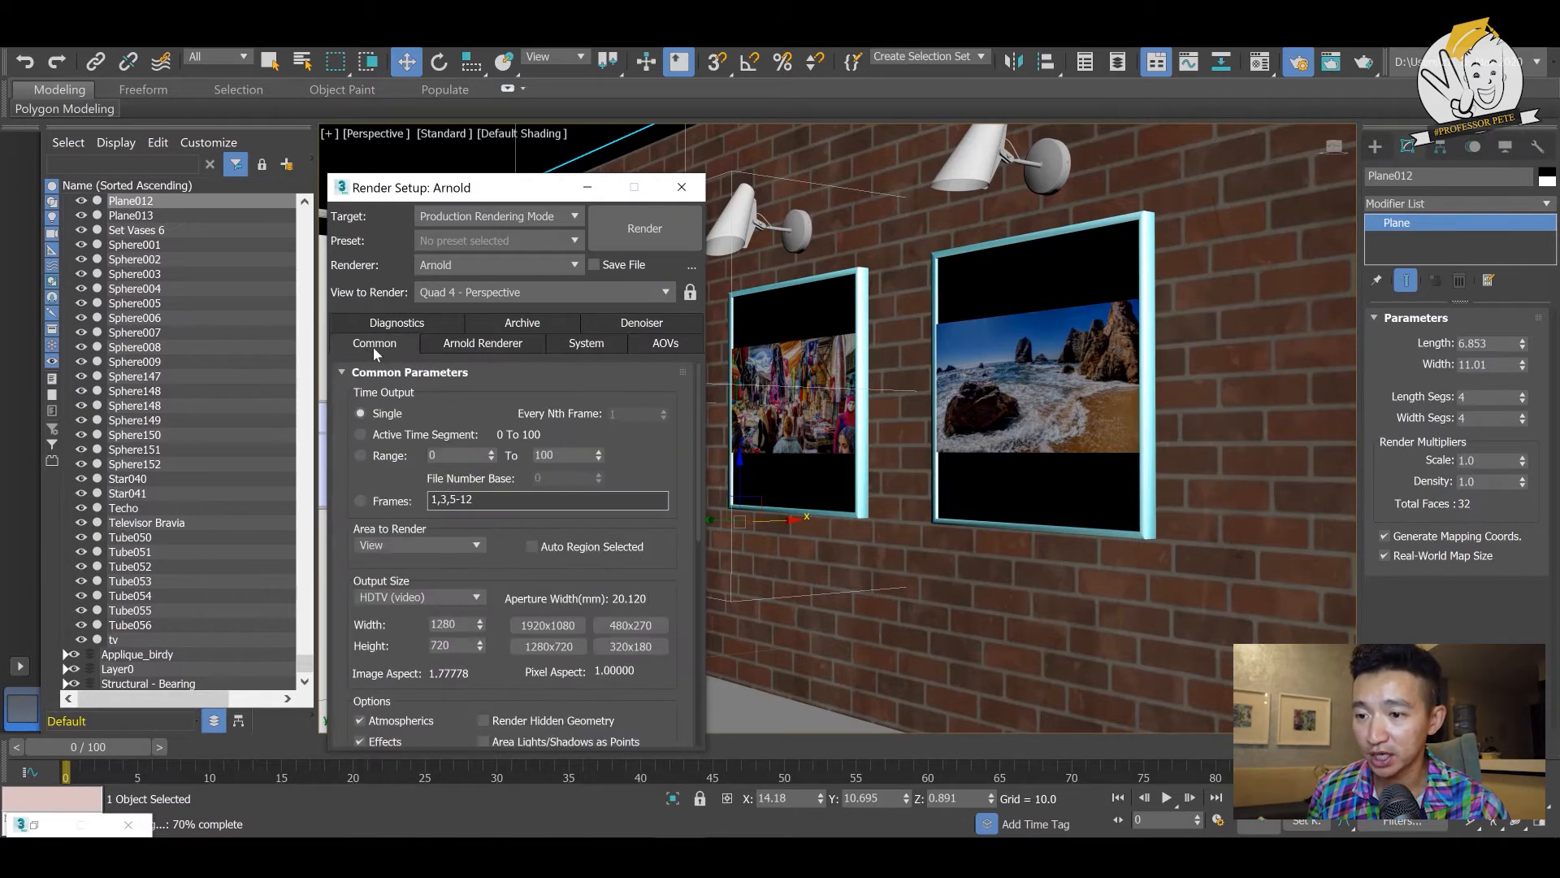
pyautogui.click(647, 626)
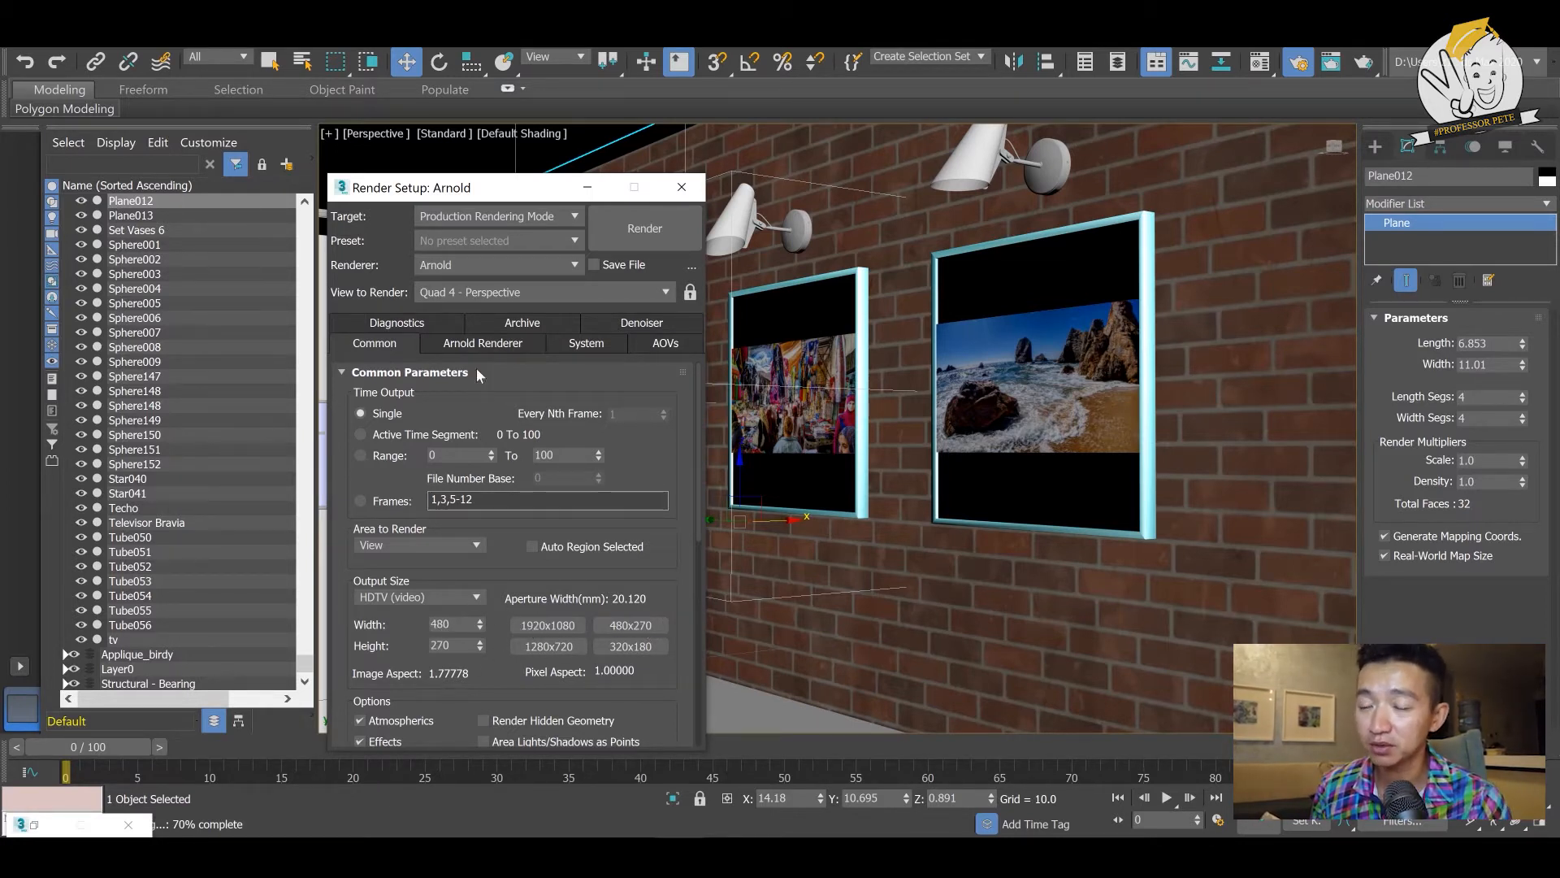
pyautogui.click(481, 344)
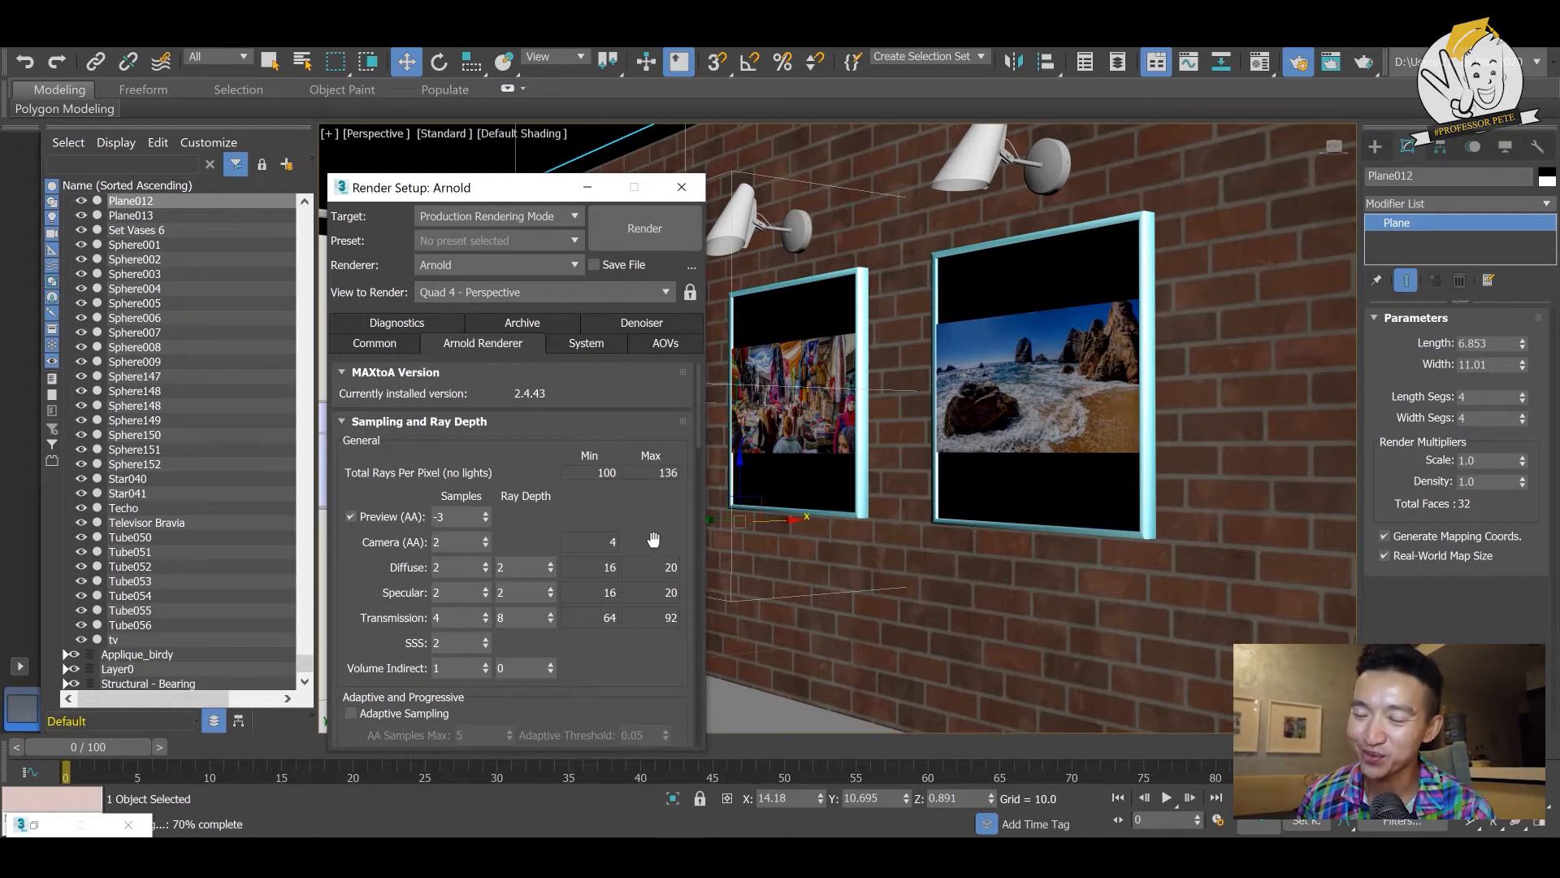
# - Review the Copy, Instance and Reference clone options for the wall lamp above the beach picture without cloning it
pyautogui.click(969, 170)
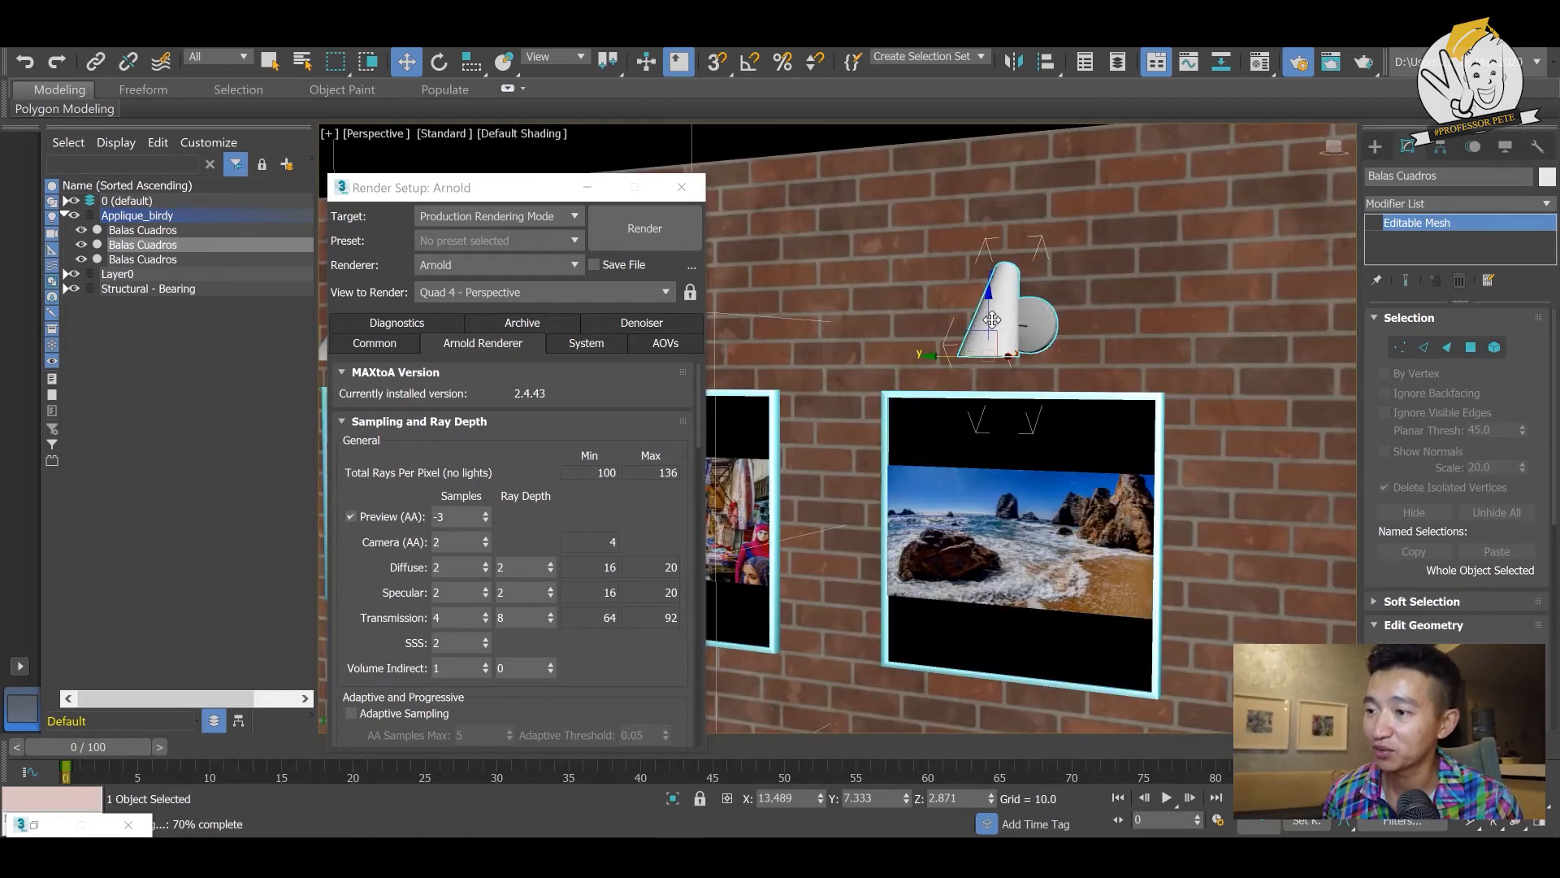
pyautogui.rightClick(986, 313)
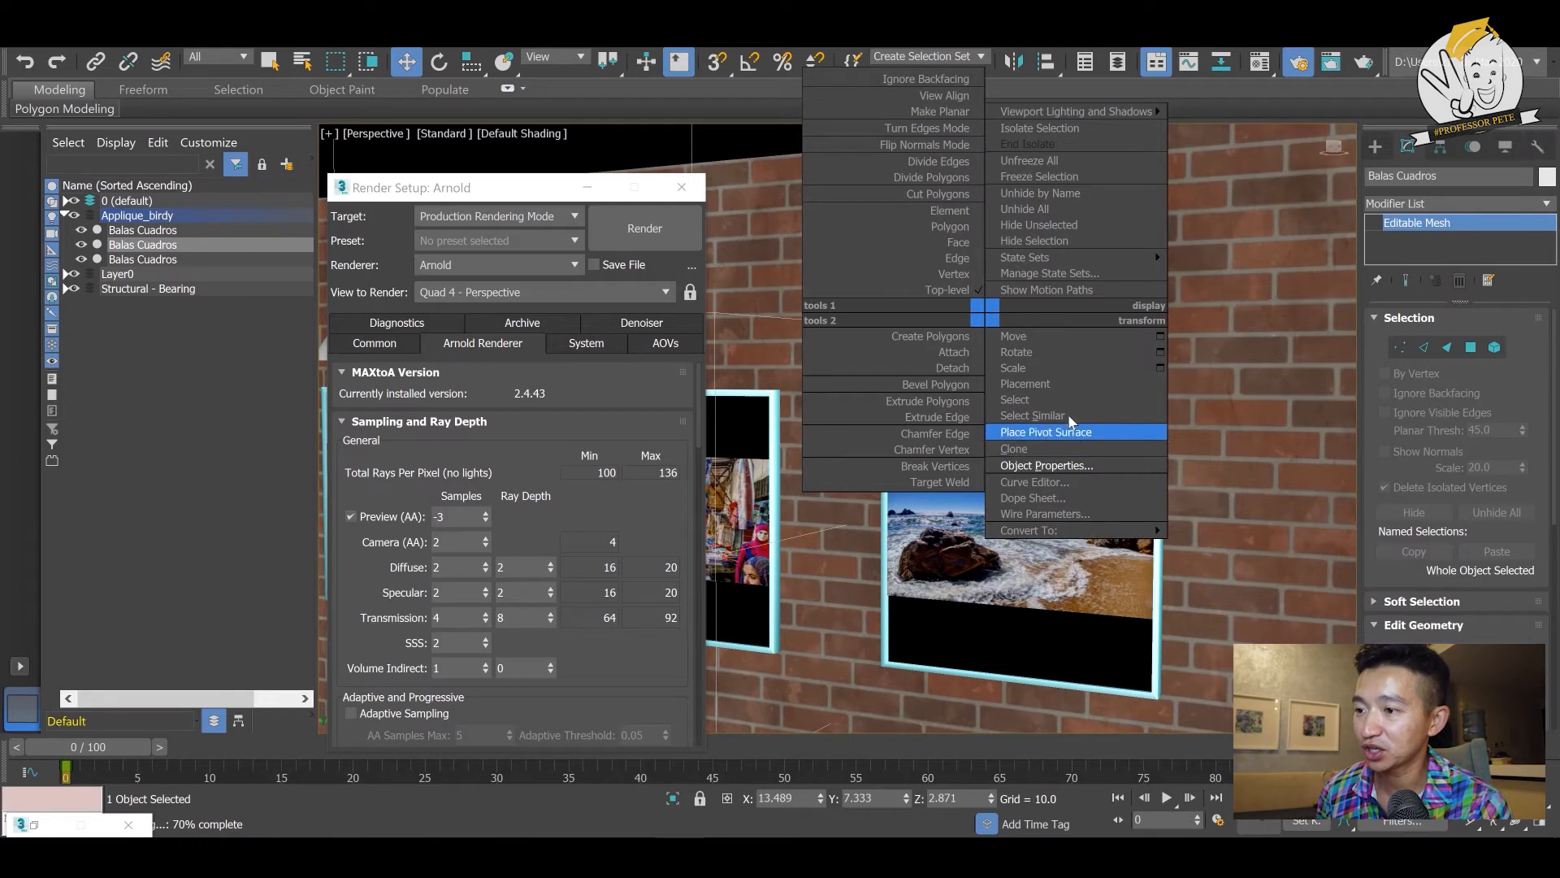
pyautogui.click(1067, 452)
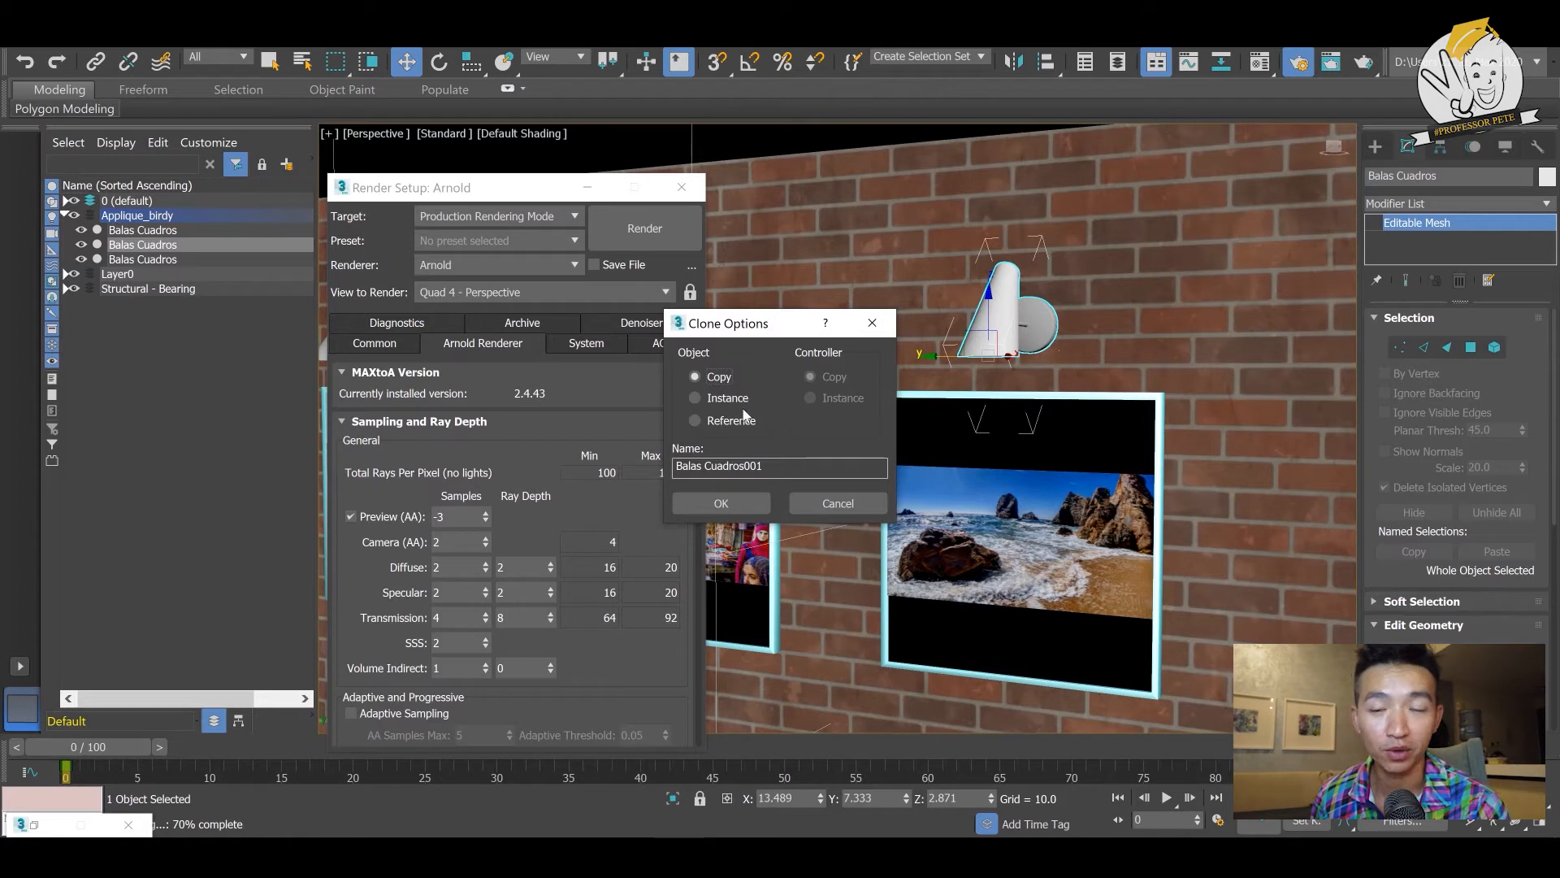
pyautogui.click(833, 503)
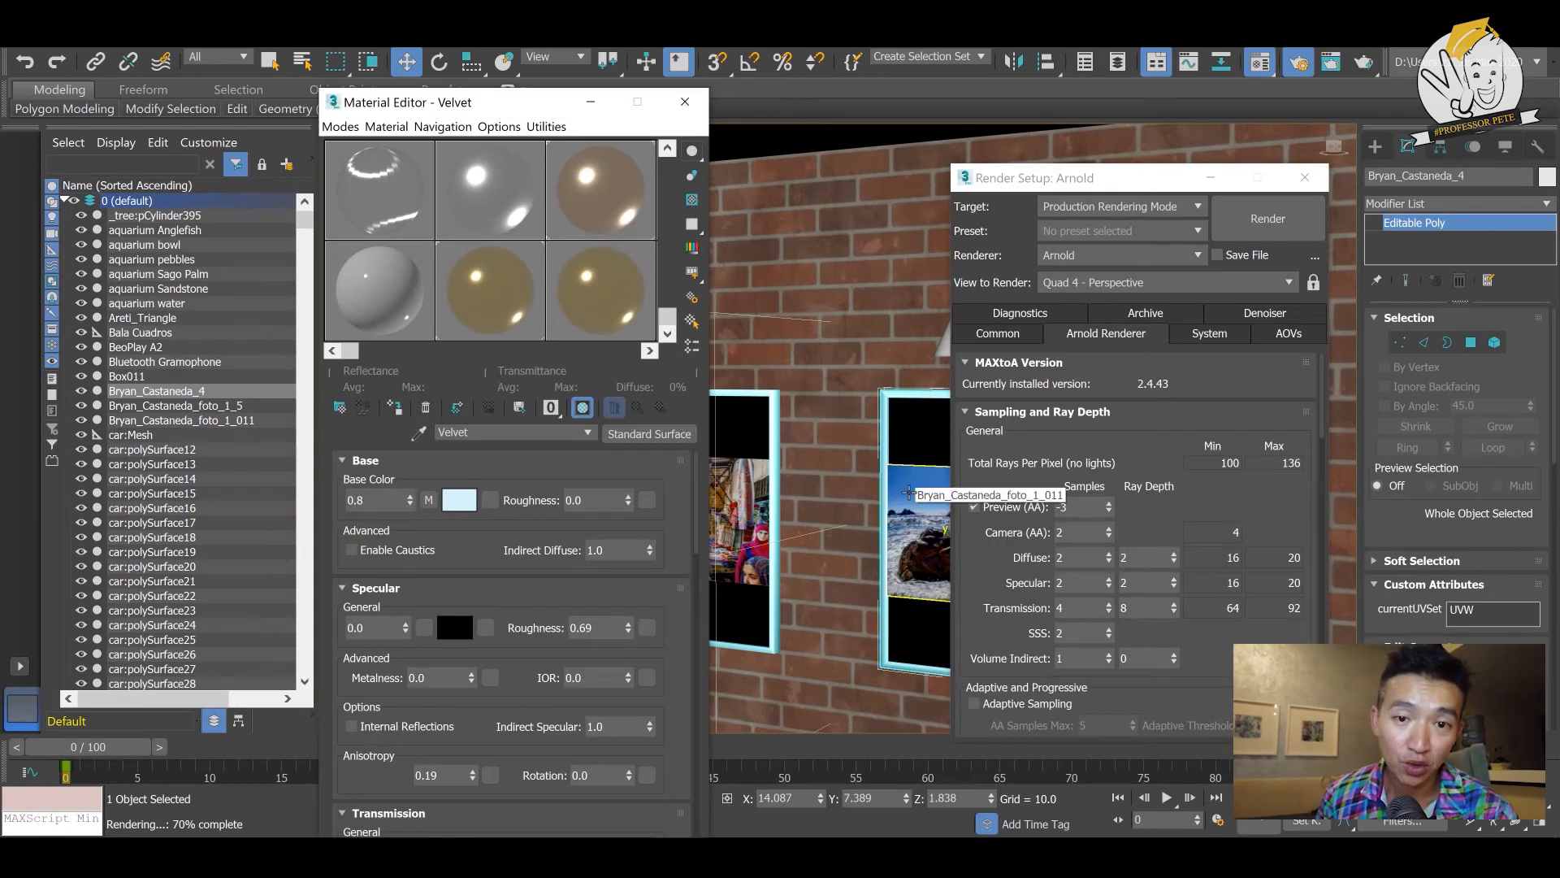
# - Sample the beach picture's material into the Material Editor and open the choice of replacement material types
pyautogui.click(909, 492)
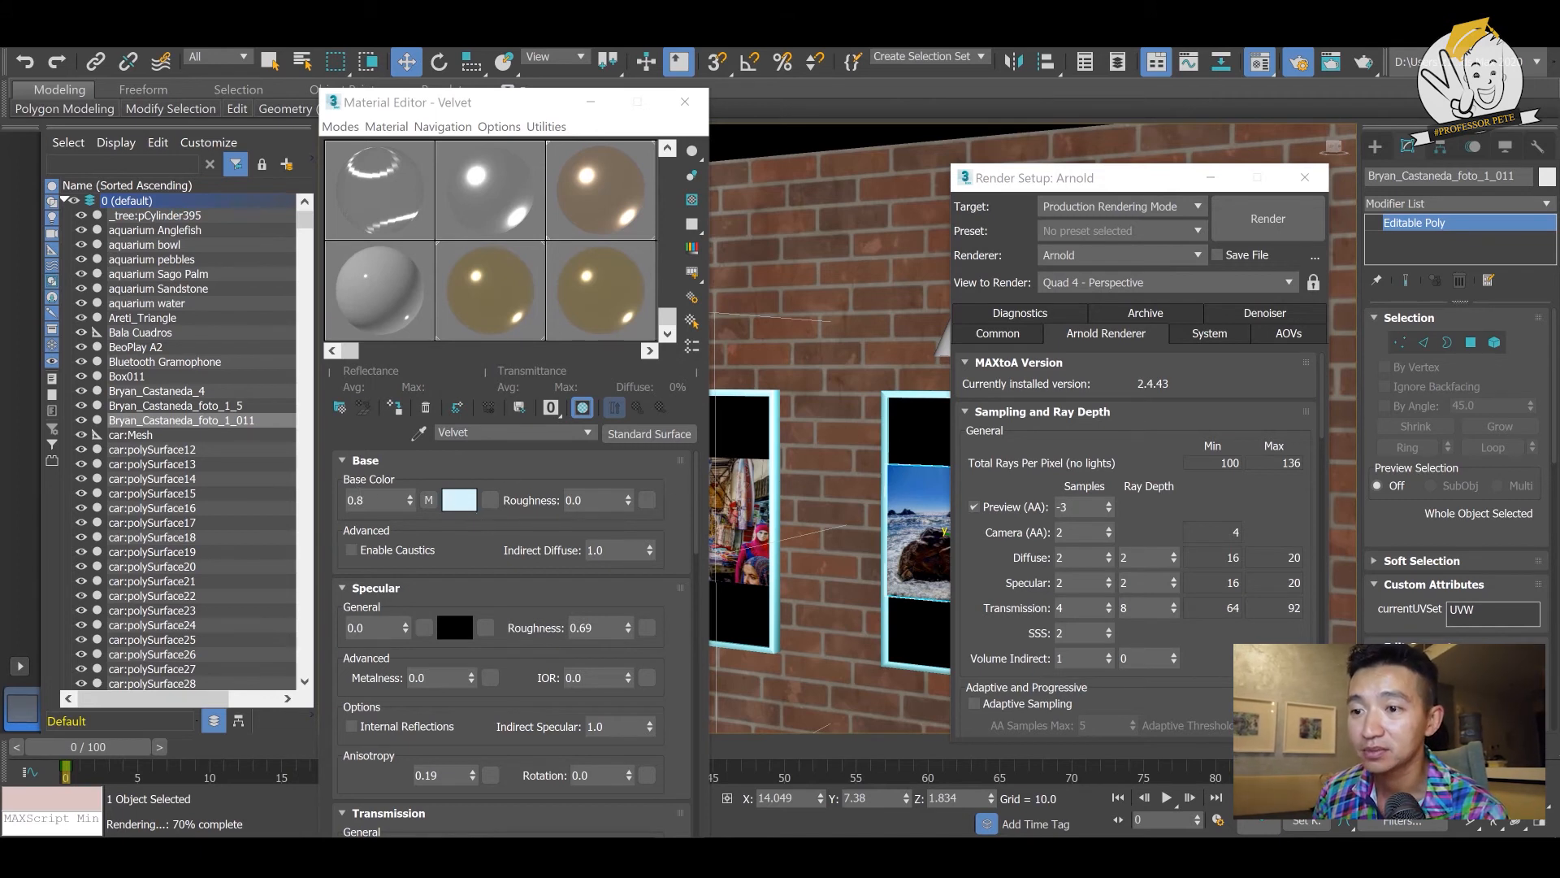
pyautogui.click(424, 440)
pyautogui.click(920, 497)
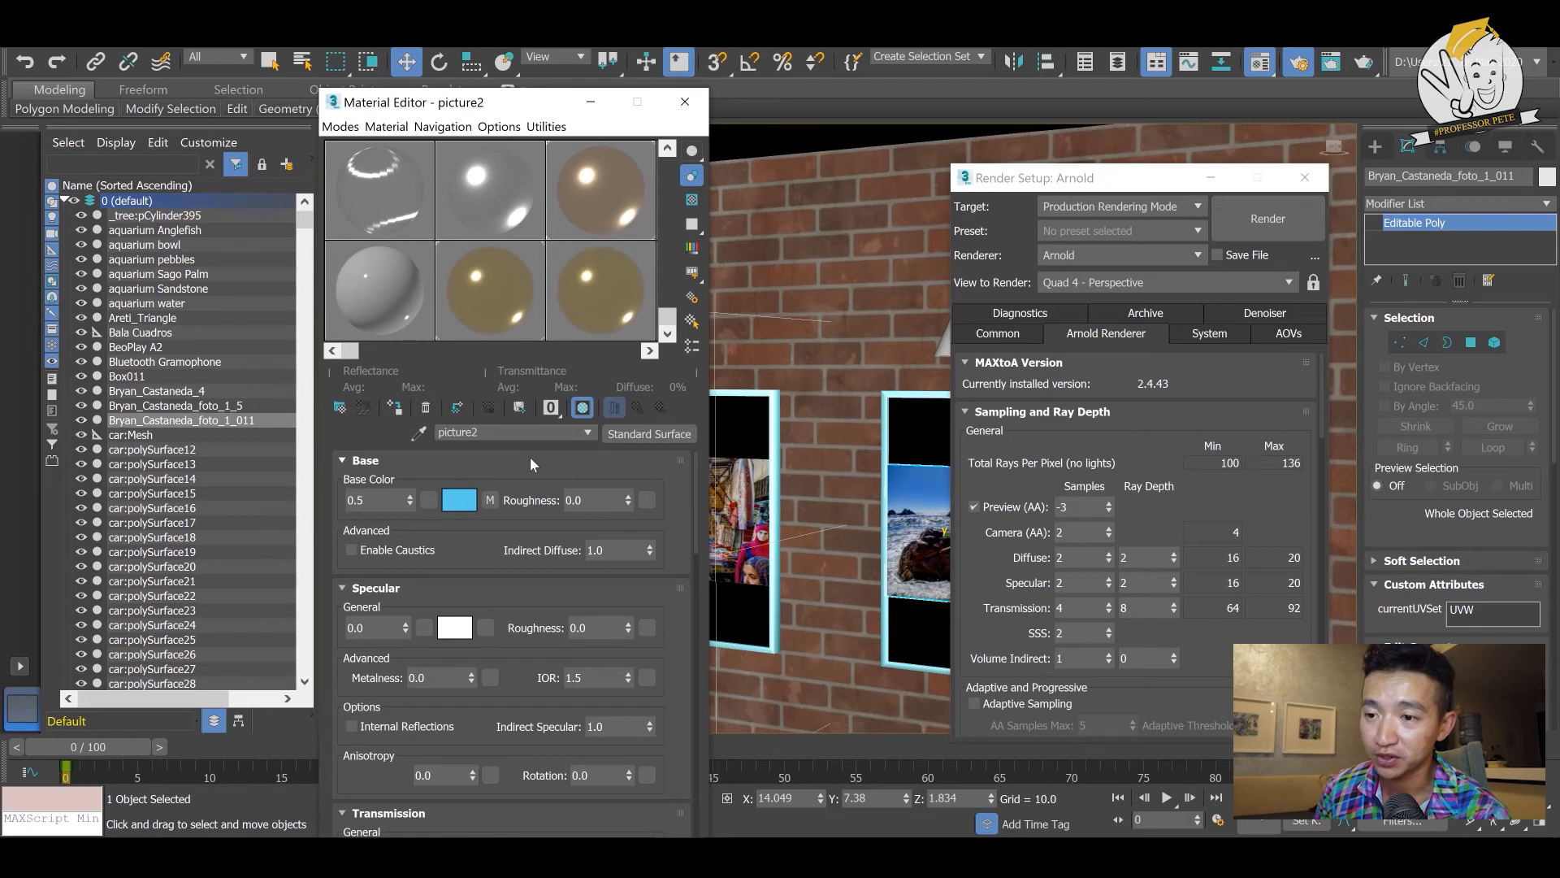
pyautogui.click(632, 436)
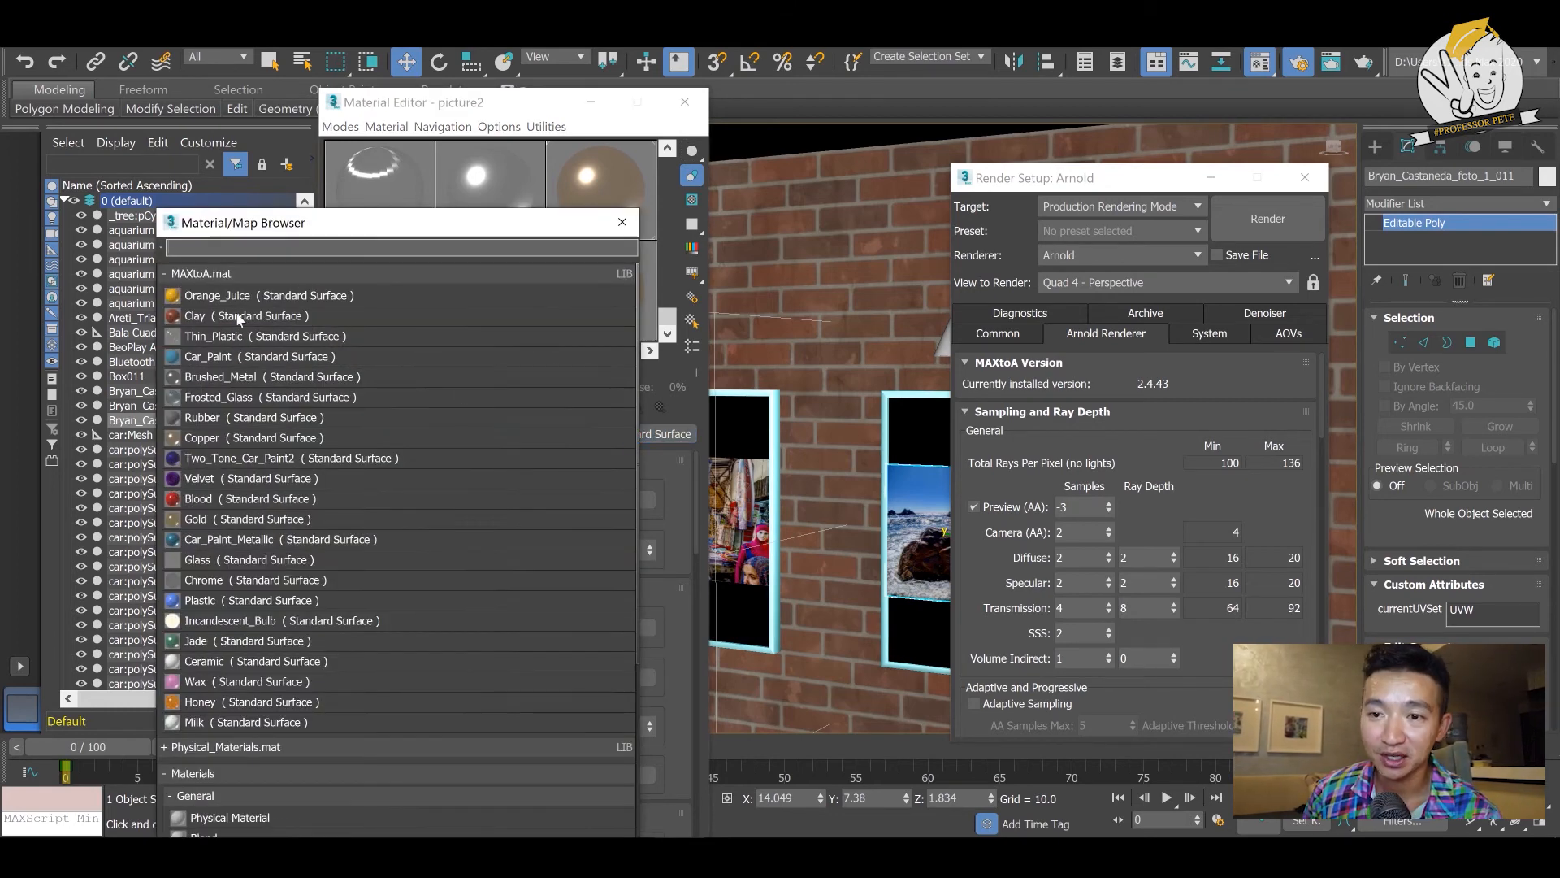